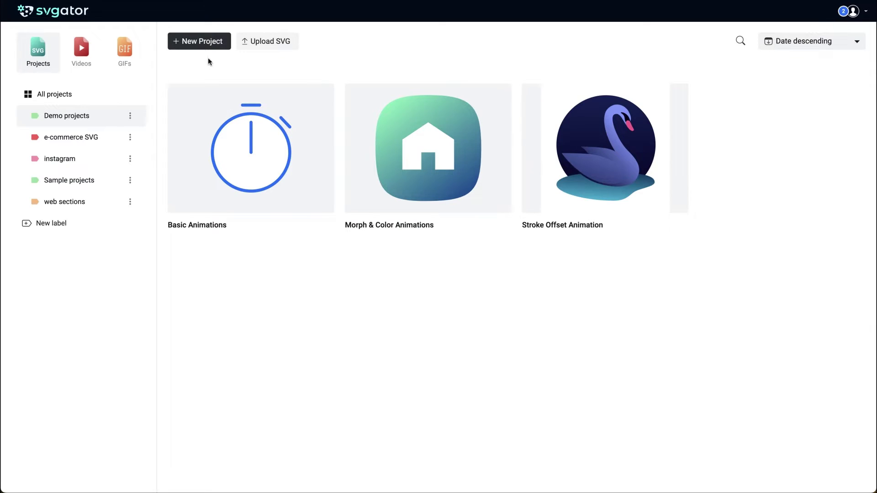
# Start a new project from the SVGator projects dashboard
pyautogui.click(208, 49)
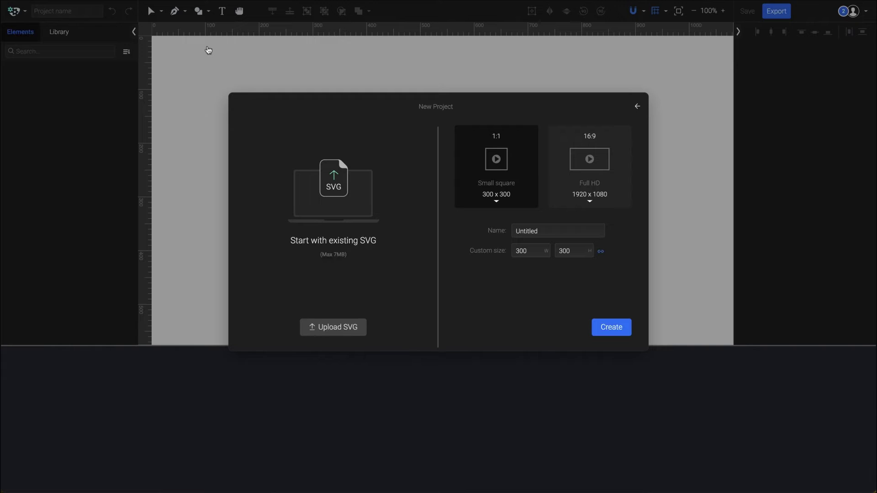
# Name the project 'Online shop' and create it on the 300 x 300 canvas
pyautogui.click(494, 227)
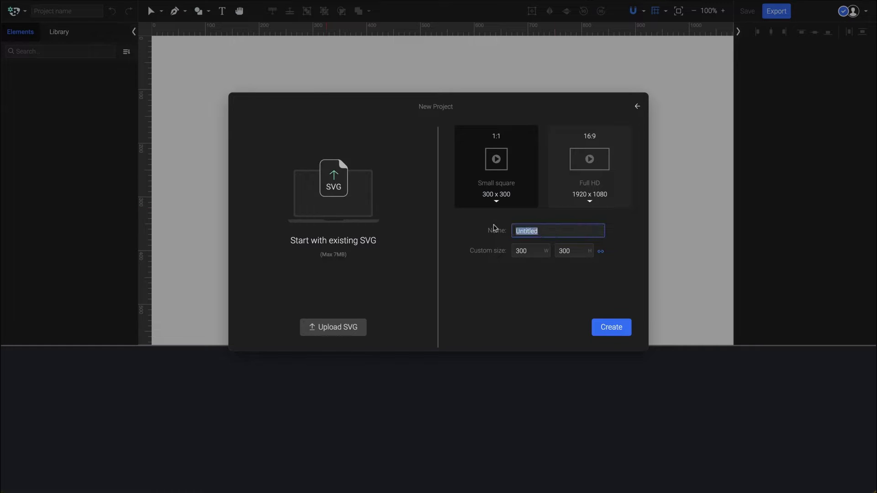
pyautogui.write('Online shop')
pyautogui.click(611, 325)
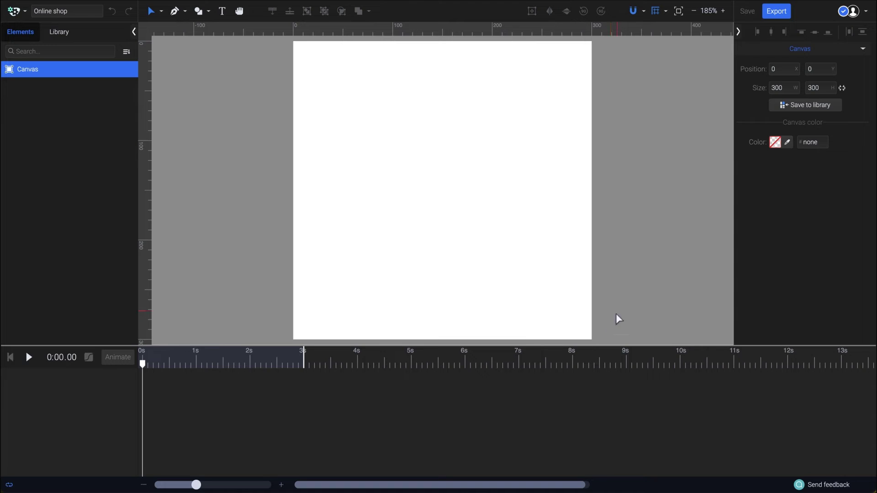
# Turn on the Back Grid and review the Snap to Grid option
pyautogui.click(665, 12)
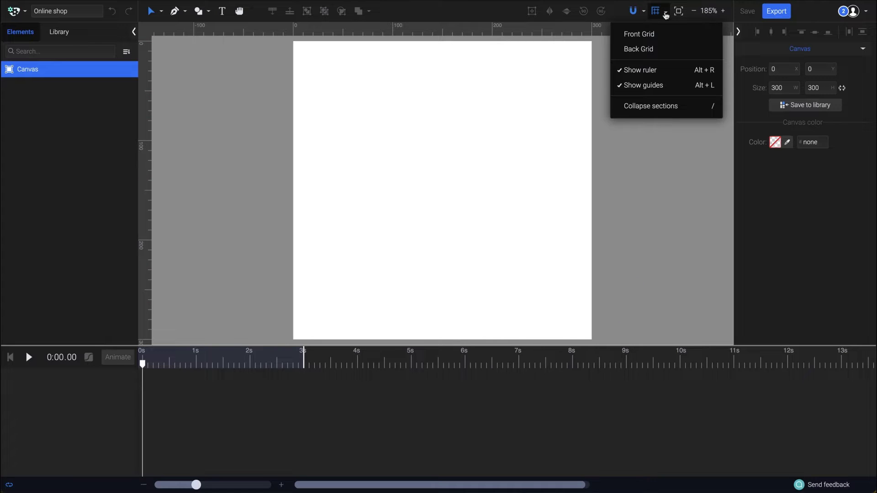
pyautogui.click(662, 49)
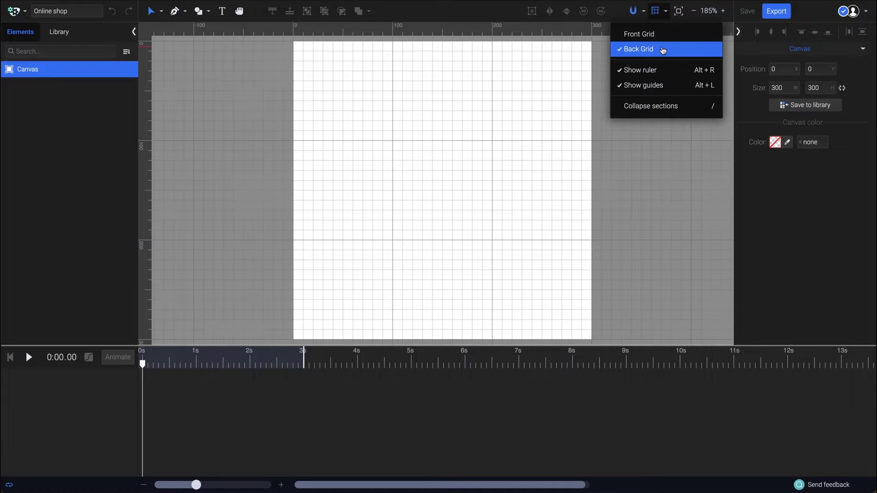
pyautogui.click(645, 12)
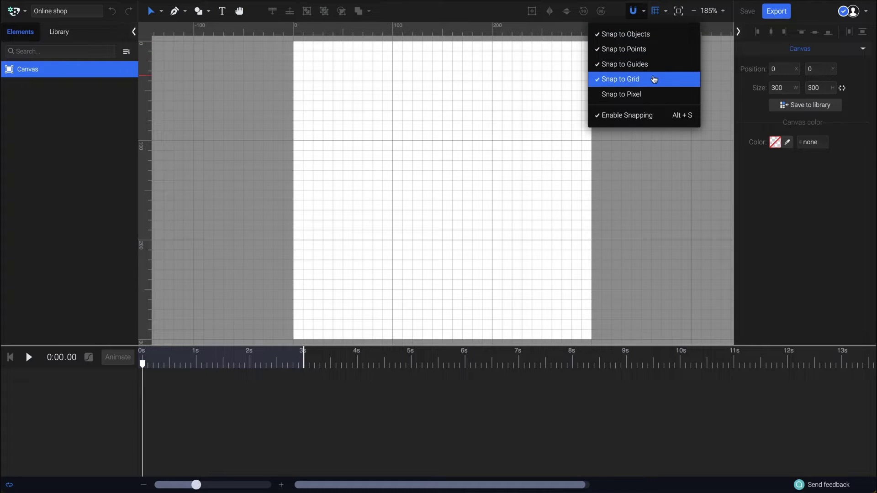
pyautogui.click(644, 145)
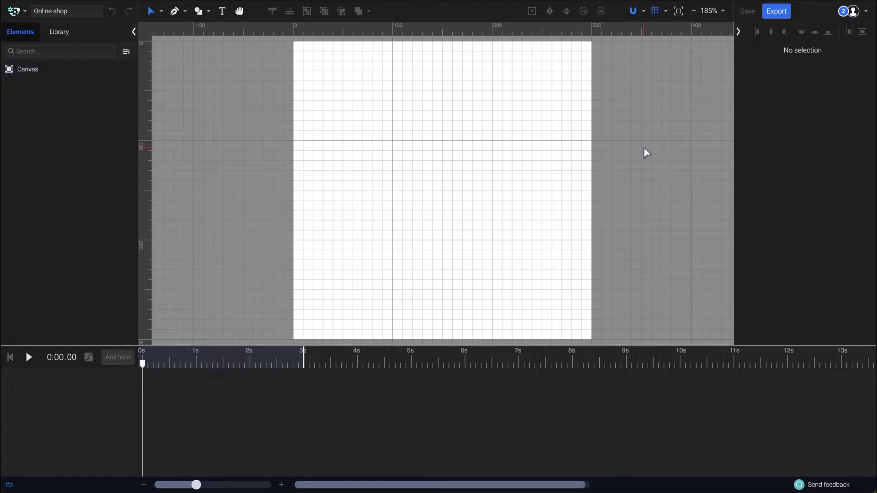
pyautogui.click(208, 11)
# Draw a wide rectangle across the upper canvas
pyautogui.click(211, 51)
pyautogui.moveTo(323, 260); pyautogui.dragTo(566, 112)
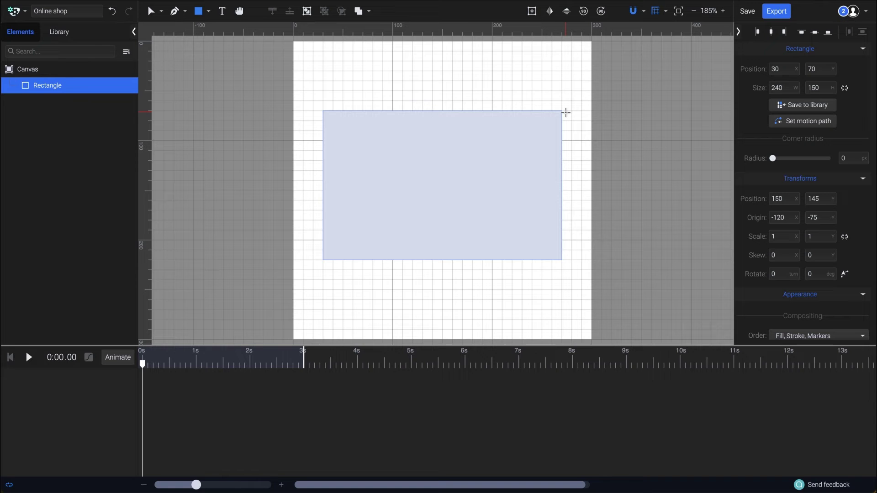
pyautogui.scroll(-3, 776, 228)
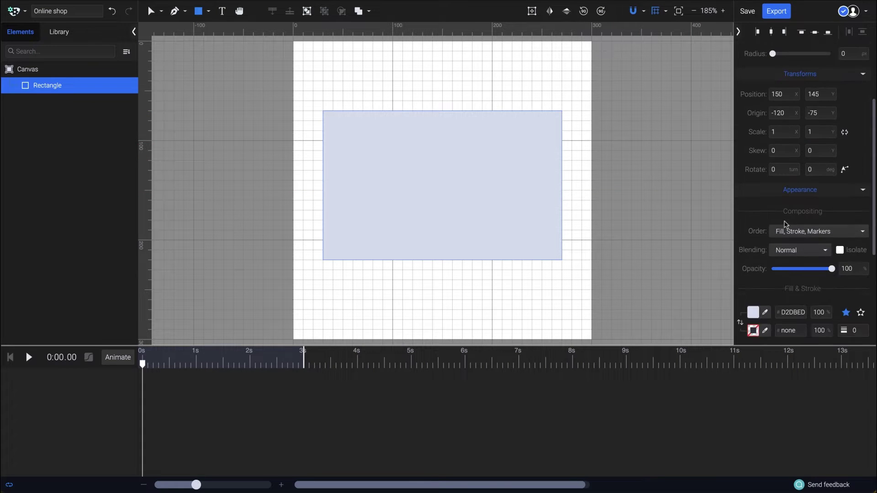
# Fill the rectangle dark navy #091A3B and round its corners to 12 px
pyautogui.click(754, 314)
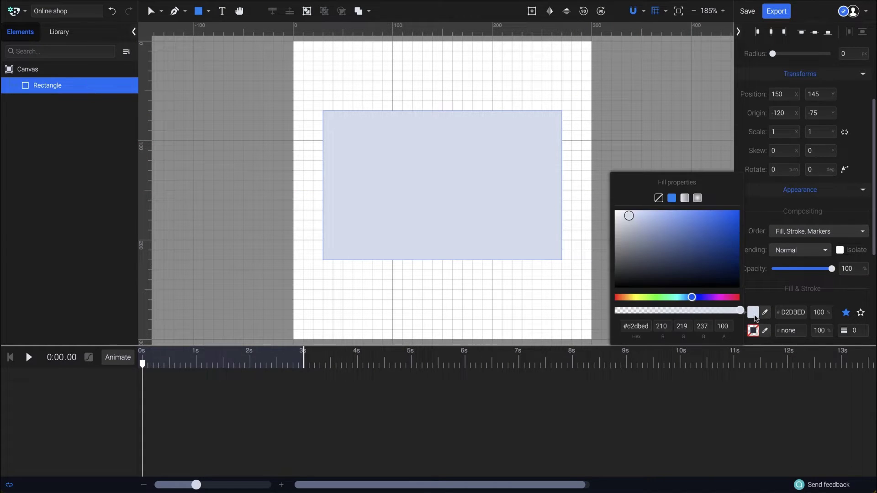
pyautogui.moveTo(717, 279); pyautogui.dragTo(721, 270)
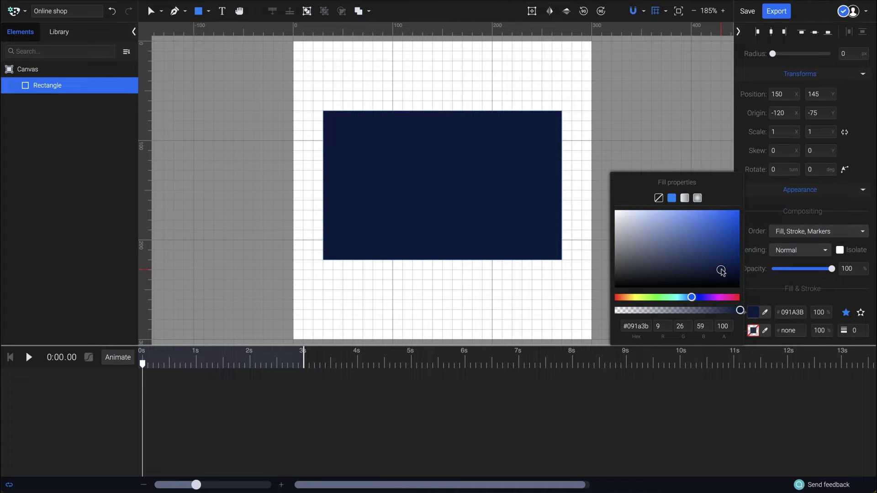
pyautogui.moveTo(773, 54); pyautogui.dragTo(782, 55)
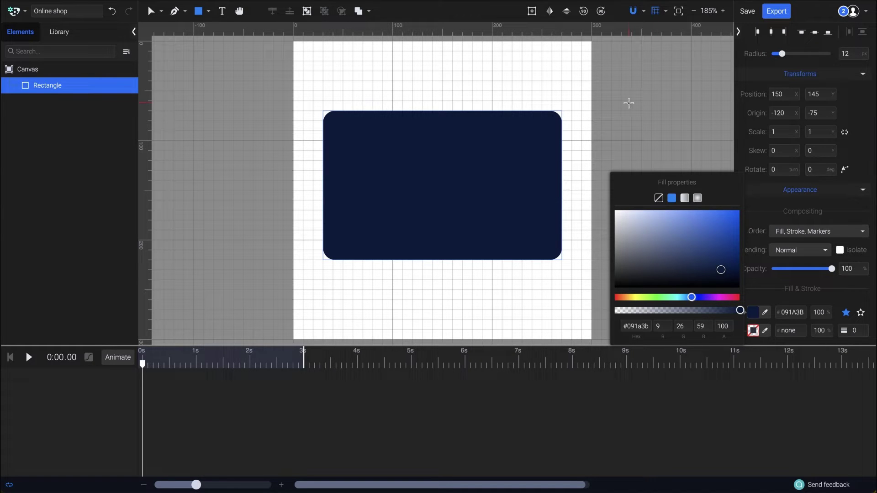
pyautogui.press('v')
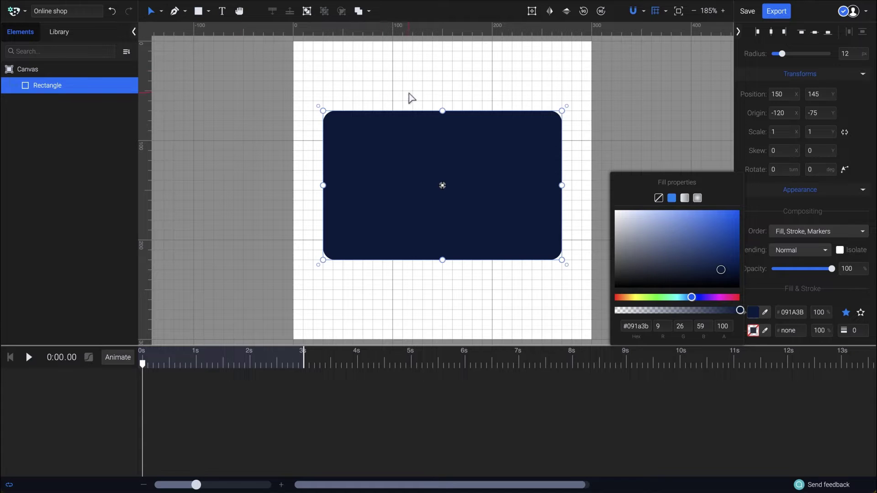
pyautogui.click(434, 104)
pyautogui.scroll(1, 530, 182)
pyautogui.click(520, 171)
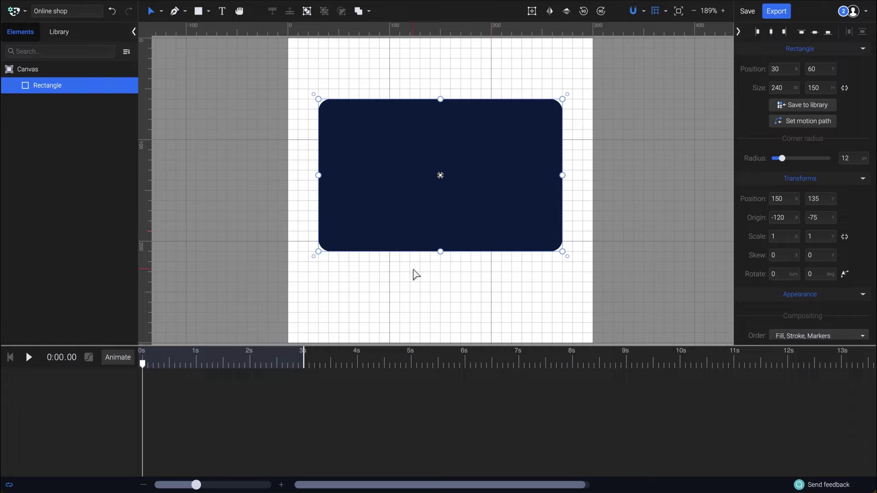
# Trace a closed, curved left-half stand outline down from the screen's bottom centre
pyautogui.click(175, 11)
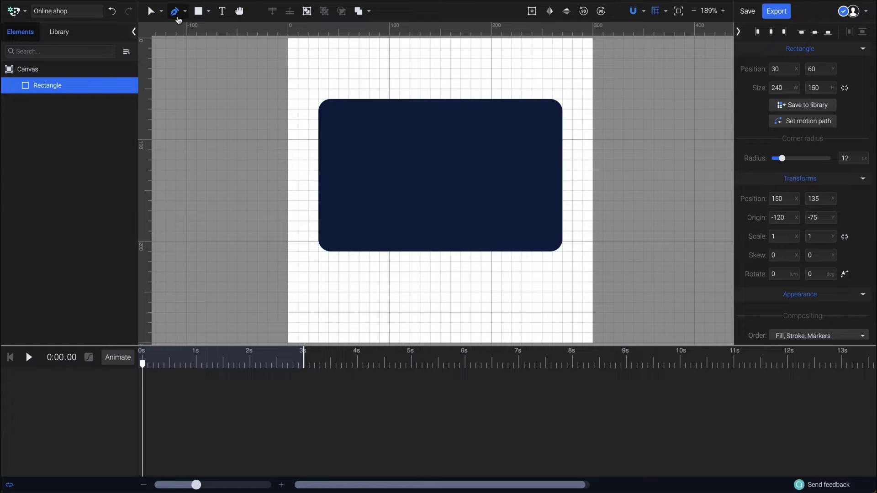
pyautogui.click(441, 251)
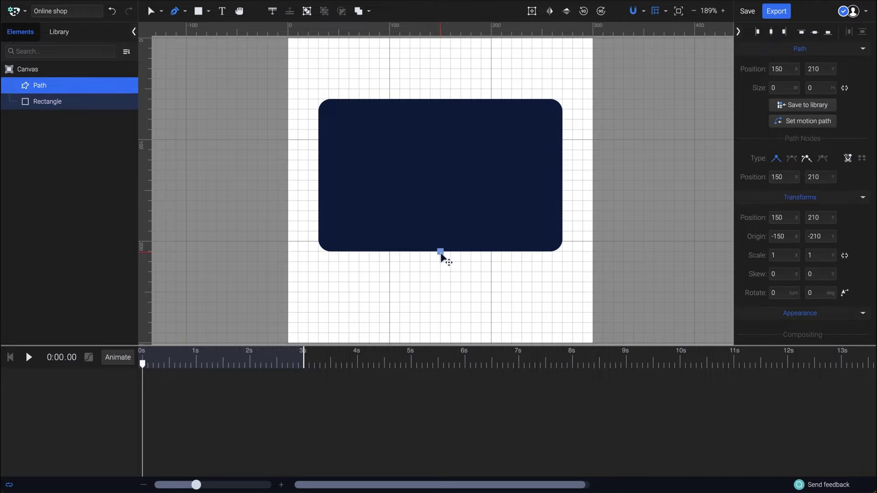
pyautogui.click(440, 272)
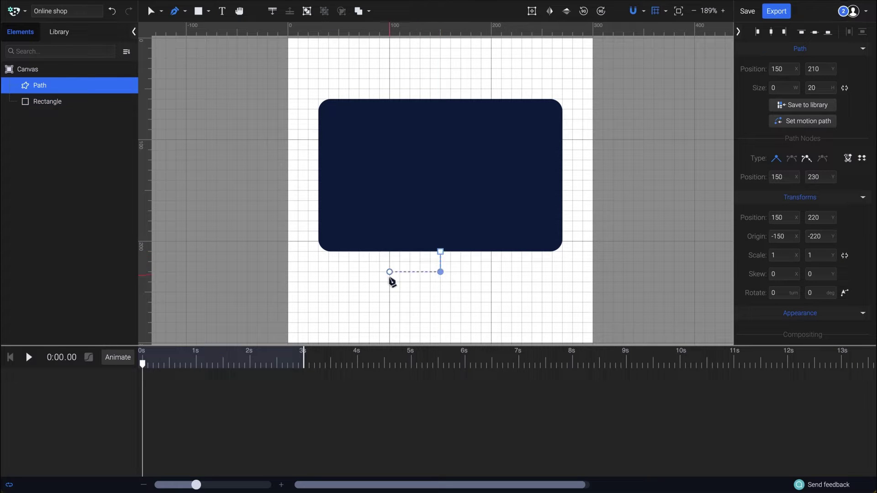
pyautogui.scroll(4, 391, 281)
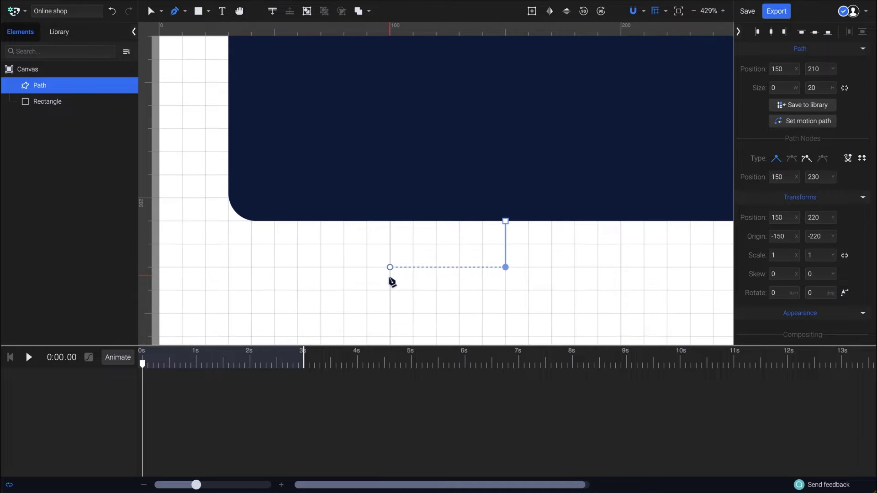
pyautogui.click(368, 269)
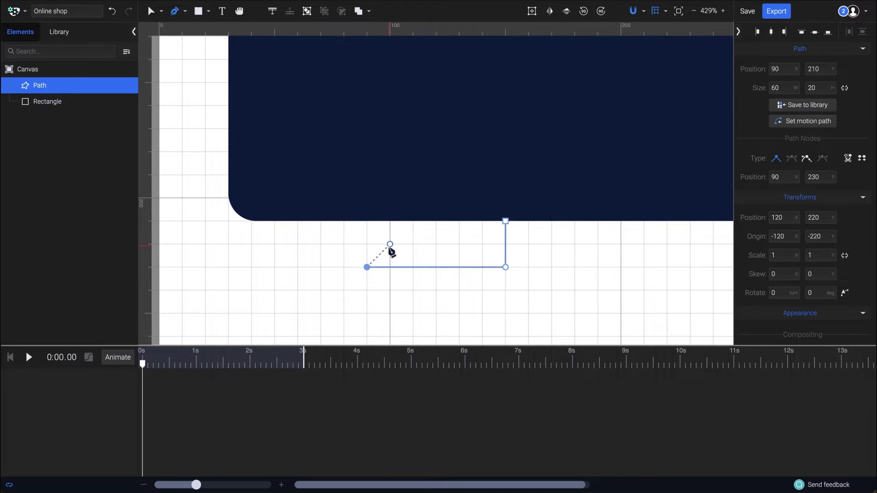
pyautogui.moveTo(390, 245); pyautogui.dragTo(413, 244)
pyautogui.click(459, 244)
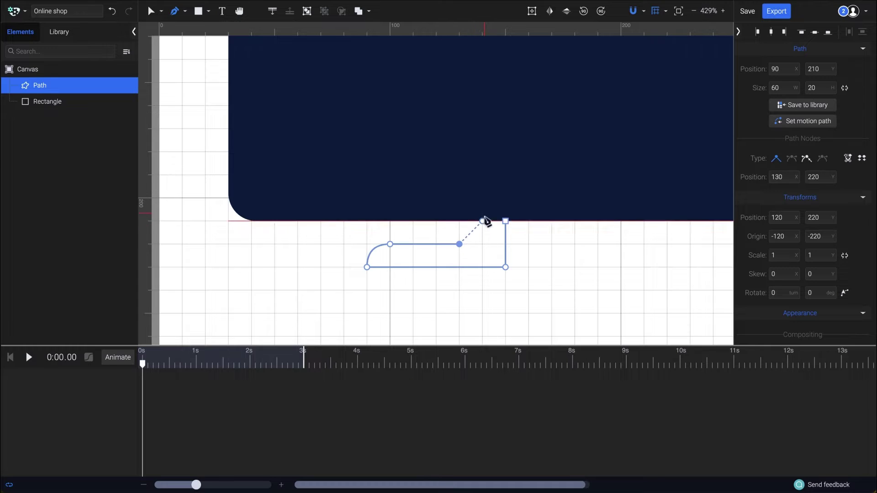
pyautogui.moveTo(483, 221); pyautogui.dragTo(483, 198)
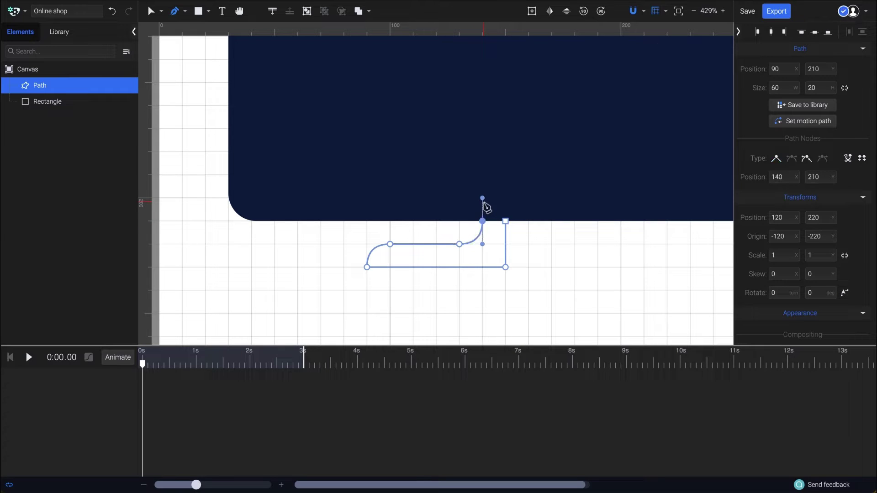
pyautogui.click(505, 221)
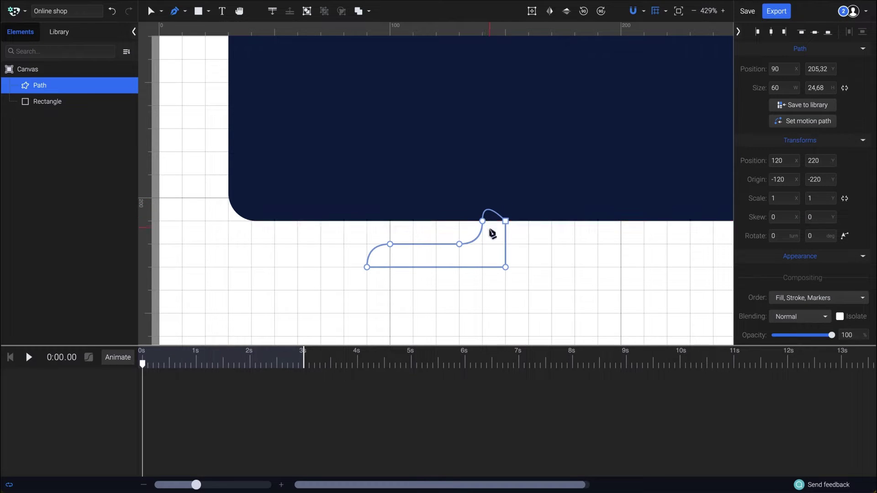
pyautogui.press('Escape')
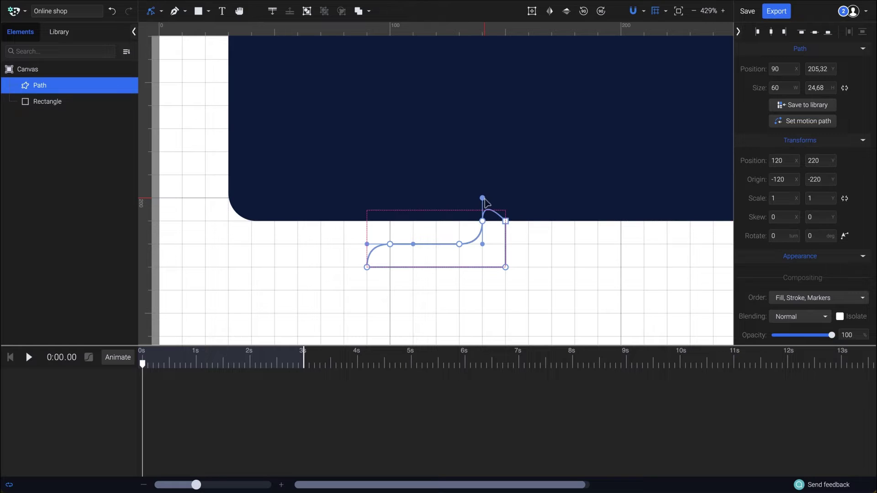
# Pull the overshooting top node down to the screen edge and turn the stroke into fill
pyautogui.moveTo(484, 201); pyautogui.dragTo(484, 224)
pyautogui.press('Escape')
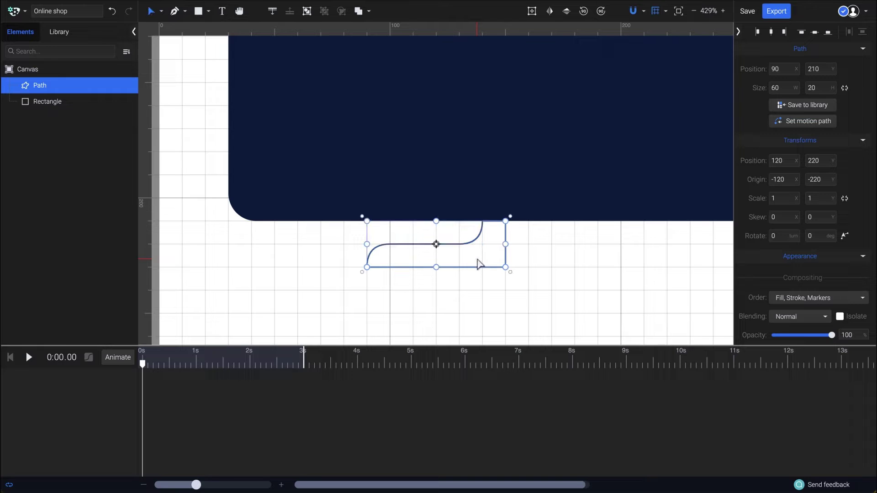
pyautogui.scroll(-1, 530, 255)
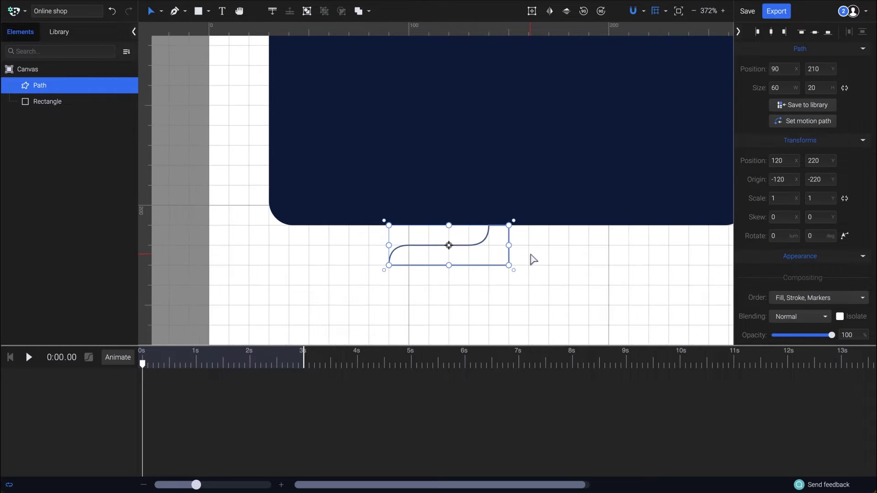
pyautogui.scroll(-1, 784, 251)
pyautogui.scroll(-3, 783, 250)
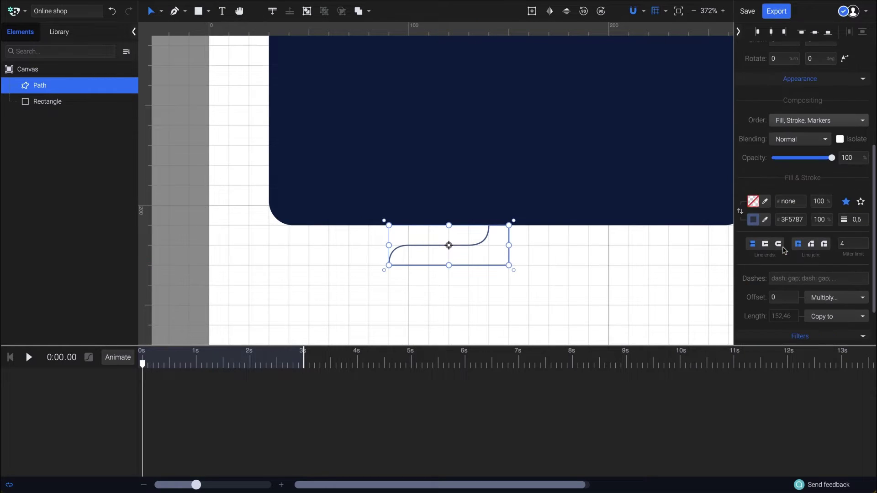
pyautogui.click(740, 211)
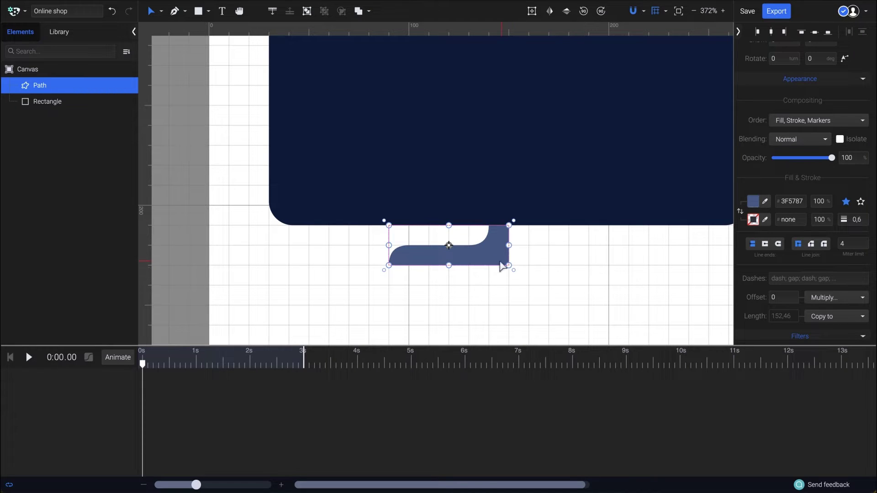
# Copy the stand half, mirror it to the right, and union both pieces
pyautogui.moveTo(478, 260); pyautogui.dragTo(604, 259)
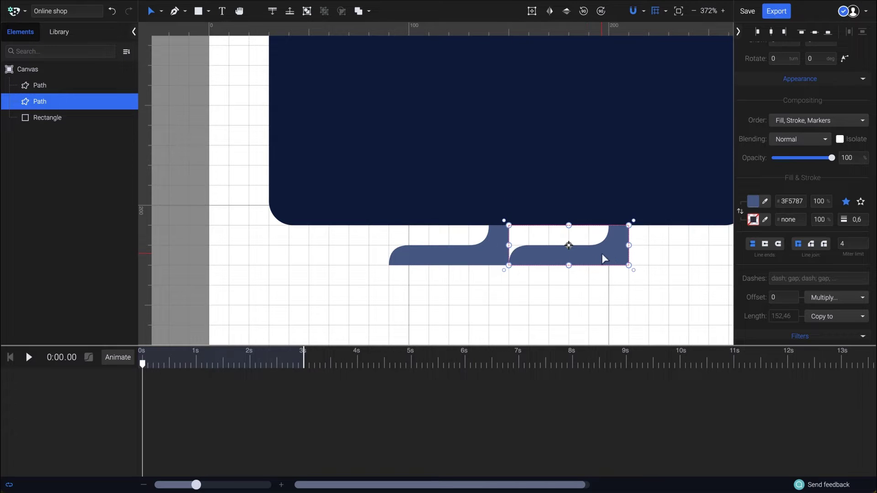
pyautogui.click(549, 12)
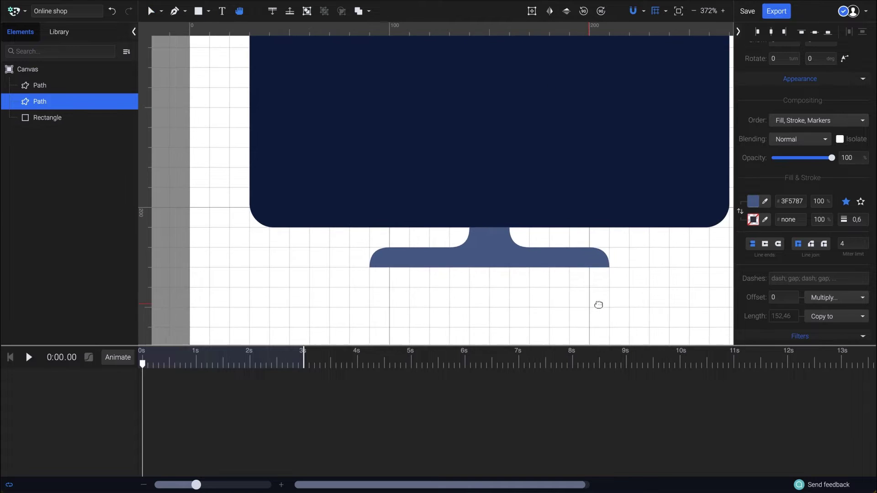
pyautogui.hscroll(3, 593, 302)
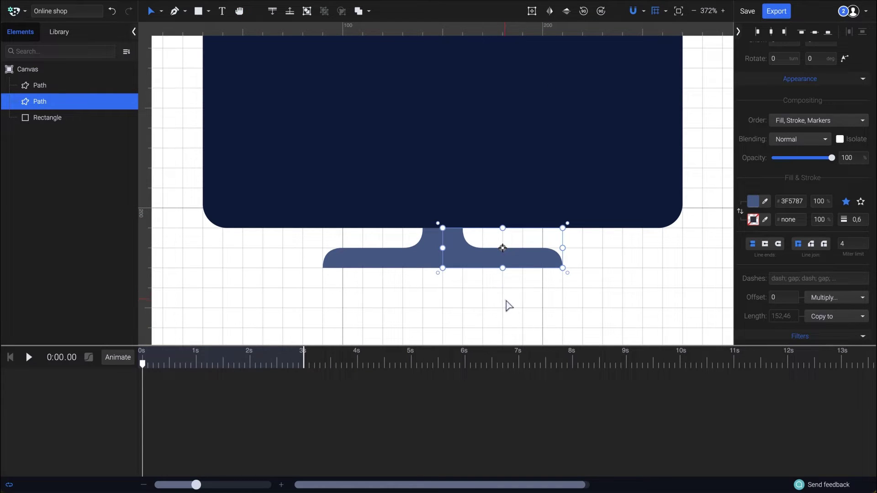
pyautogui.moveTo(501, 302); pyautogui.dragTo(402, 243)
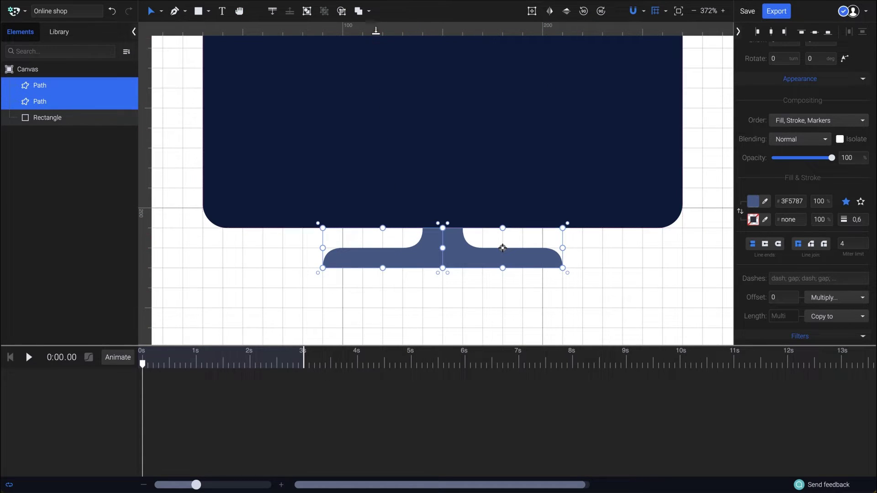
pyautogui.click(368, 12)
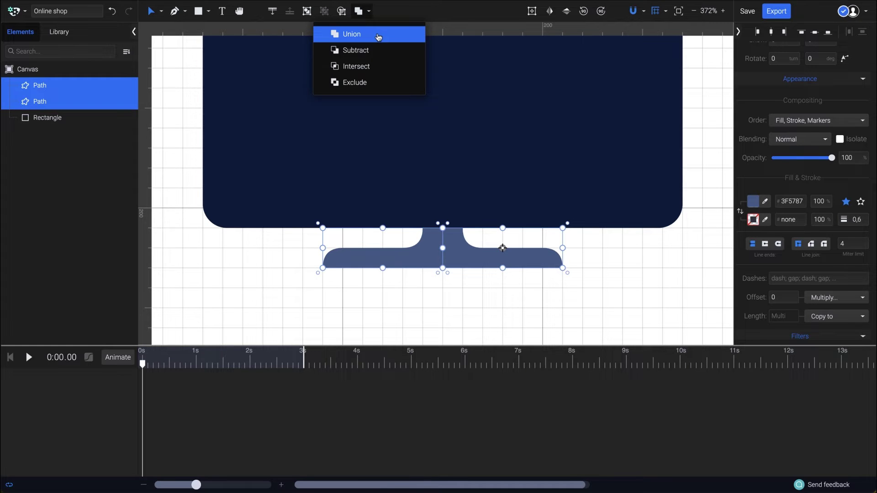
pyautogui.click(378, 37)
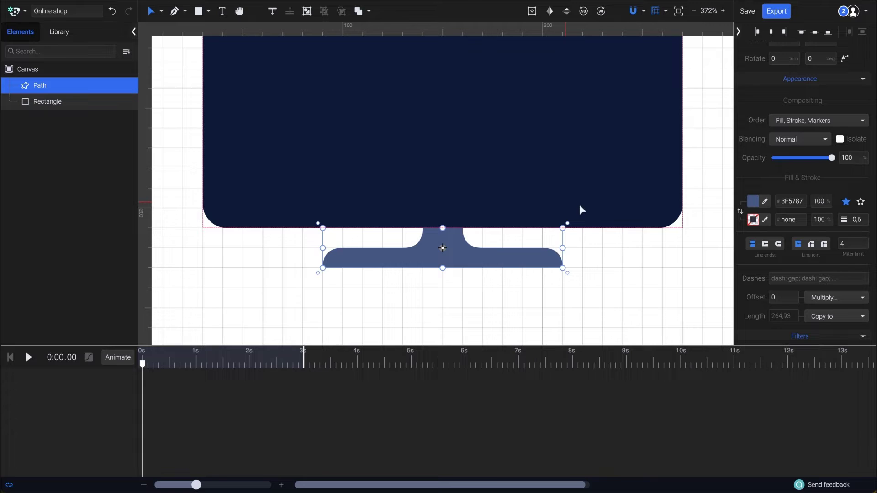
# Give the merged stand the monitor's dark navy #091A3B using the eyedropper
pyautogui.click(765, 202)
pyautogui.click(641, 192)
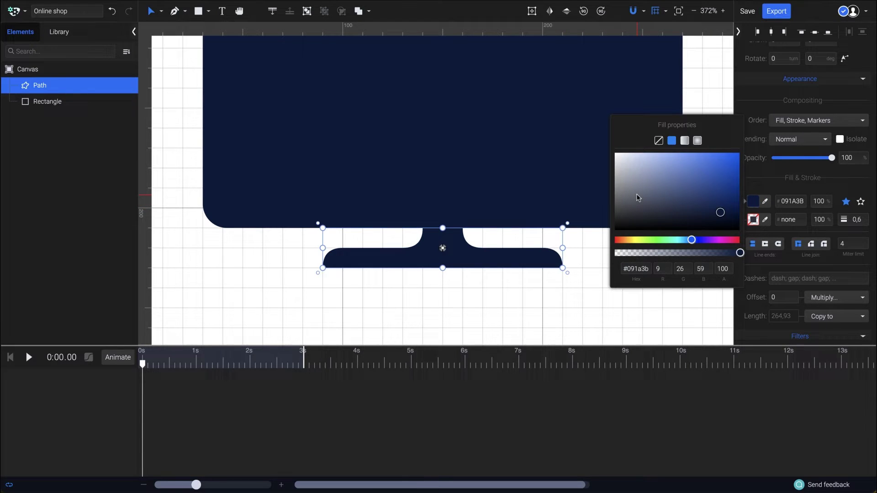
pyautogui.click(537, 293)
pyautogui.scroll(-5, 536, 294)
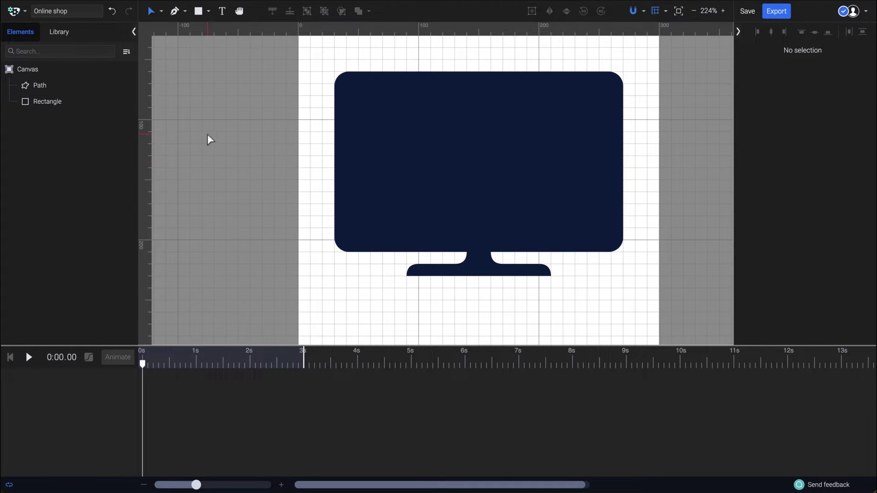
# Draw a screen rectangle inside the monitor frame and give it a radial gradient fill
pyautogui.click(198, 12)
pyautogui.moveTo(346, 83)
pyautogui.mouseDown()
pyautogui.moveTo(369, 122)
pyautogui.moveTo(480, 224)
pyautogui.moveTo(613, 230)
pyautogui.mouseUp()
pyautogui.scroll(-3, 772, 226)
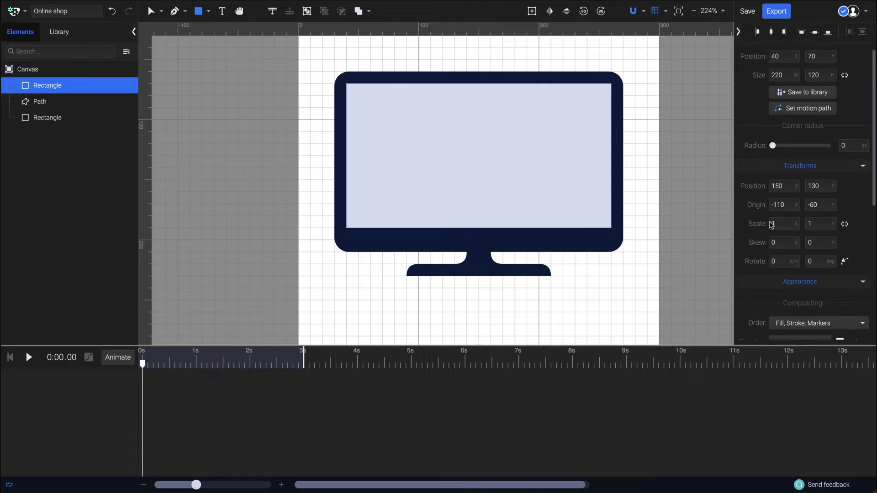
pyautogui.click(753, 286)
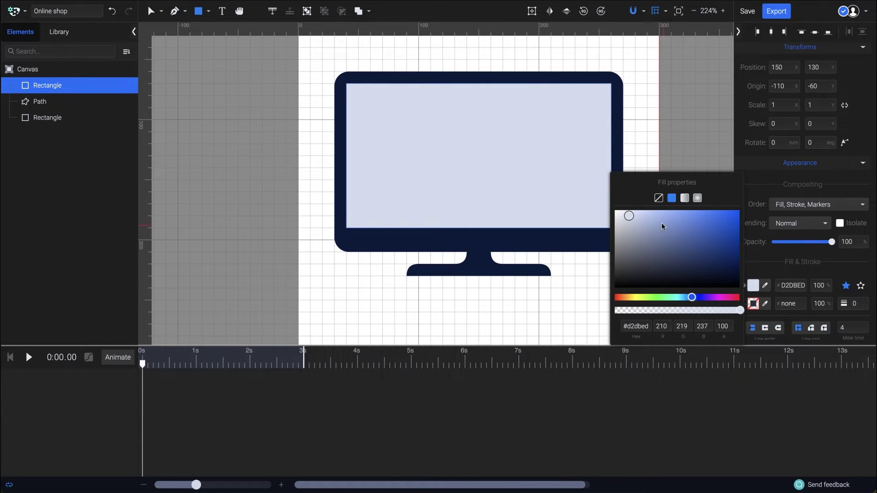
pyautogui.click(697, 198)
# Set the gradient's outer stop to a pale violet
pyautogui.click(740, 233)
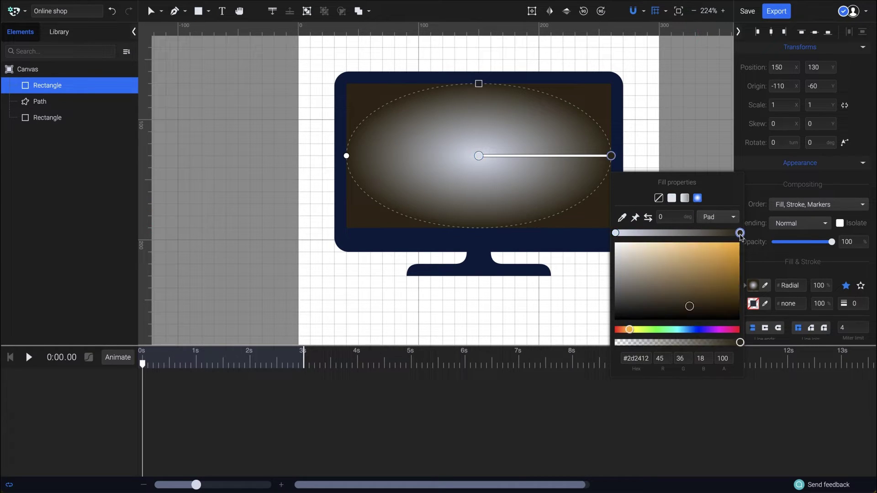
pyautogui.click(691, 330)
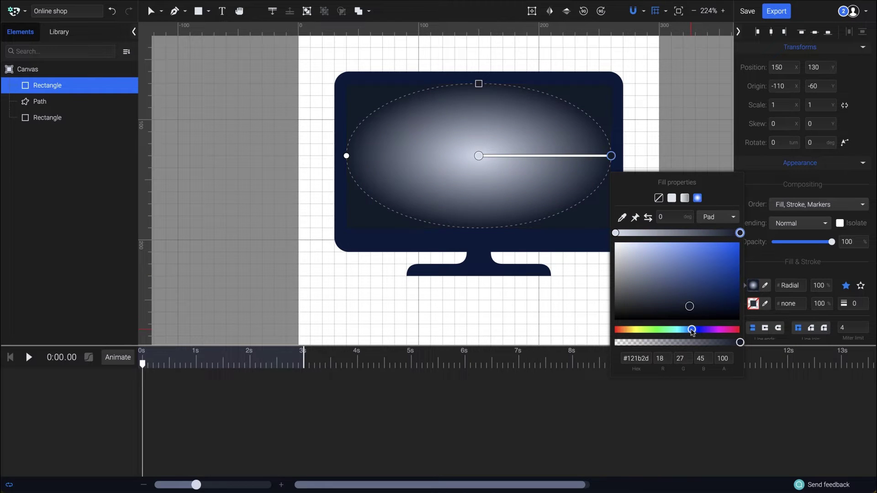
pyautogui.moveTo(690, 308); pyautogui.dragTo(678, 243)
pyautogui.moveTo(694, 332); pyautogui.dragTo(697, 331)
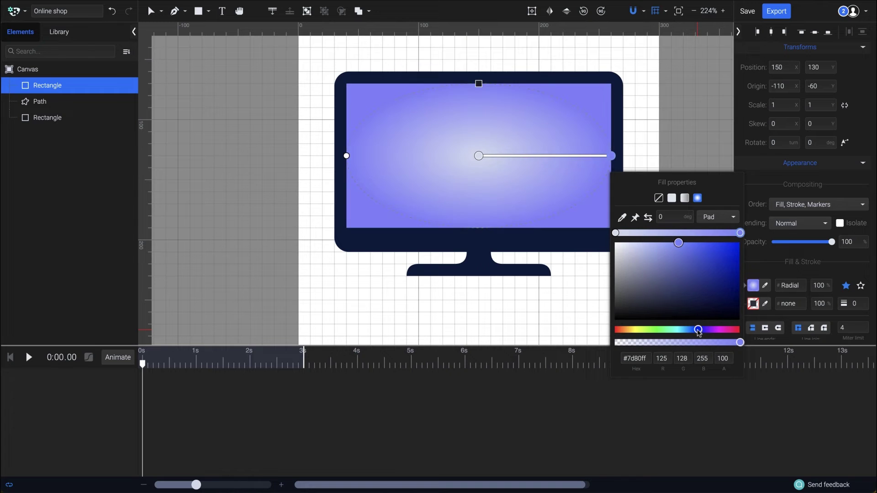
pyautogui.moveTo(679, 243); pyautogui.dragTo(650, 243)
# Make the gradient centre pure white and stretch the gradient to cover the screen
pyautogui.click(616, 233)
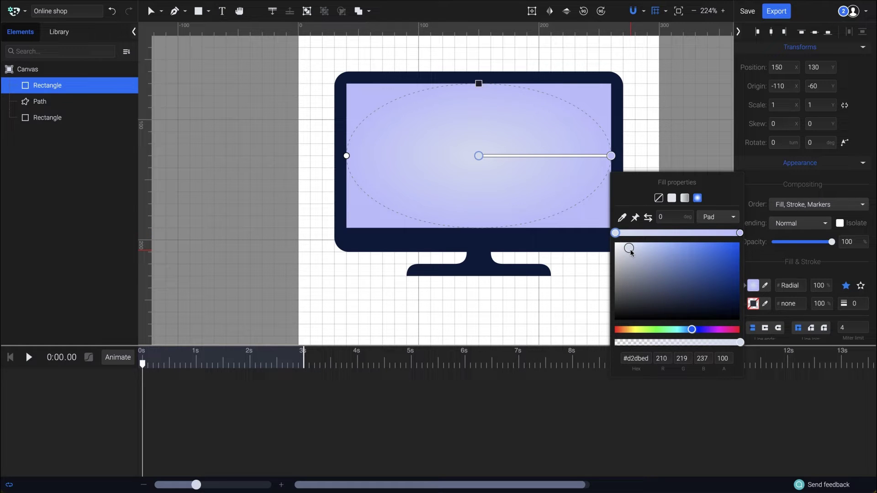
pyautogui.moveTo(629, 248); pyautogui.dragTo(606, 237)
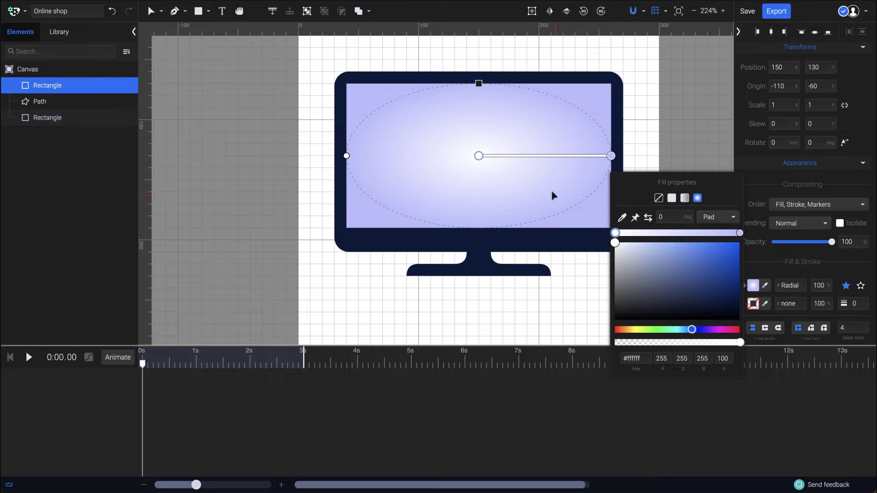
pyautogui.moveTo(480, 84); pyautogui.dragTo(483, 47)
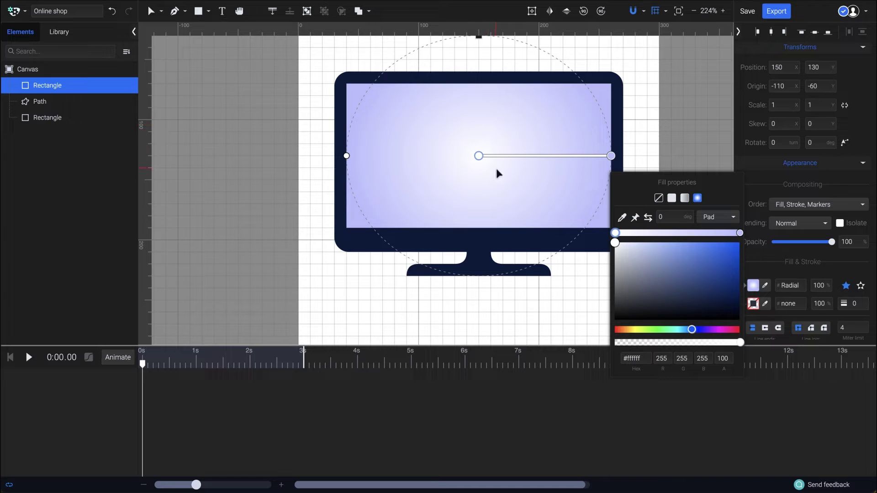
pyautogui.press('r')
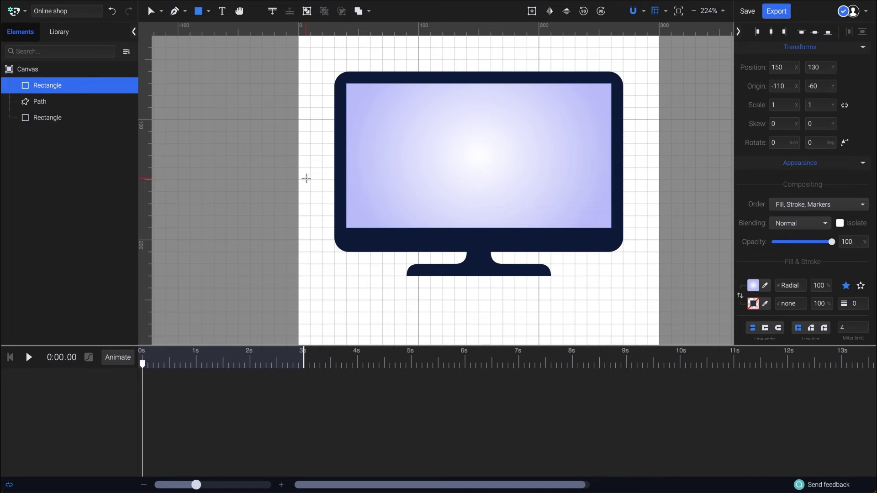
# With snapping off, draw a small circle on the monitor's bottom bezel
pyautogui.click(209, 11)
pyautogui.click(201, 34)
pyautogui.click(633, 12)
pyautogui.scroll(6, 492, 237)
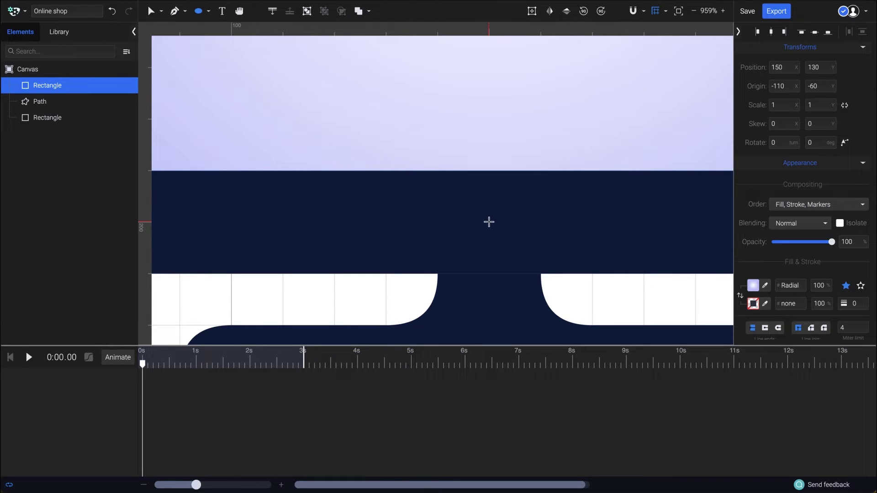
pyautogui.moveTo(489, 222); pyautogui.dragTo(507, 241)
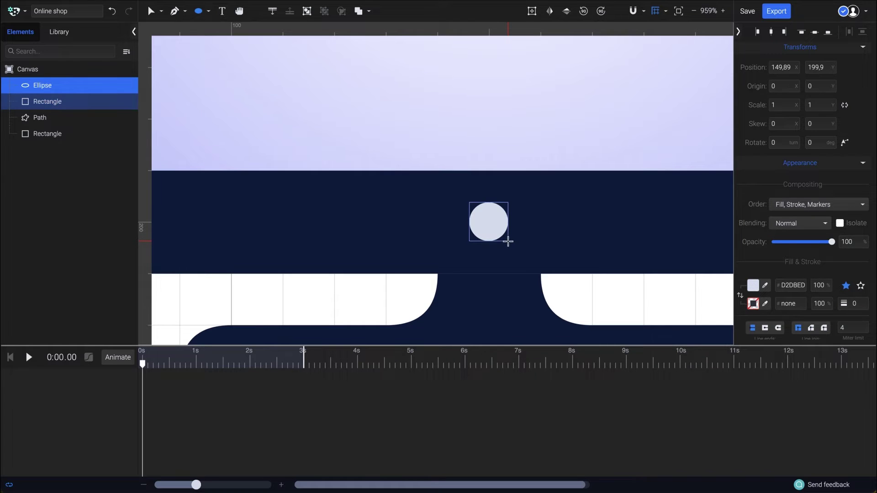
# Fill the circle with the bezel's navy lightened to mid blue #2B4476
pyautogui.click(766, 286)
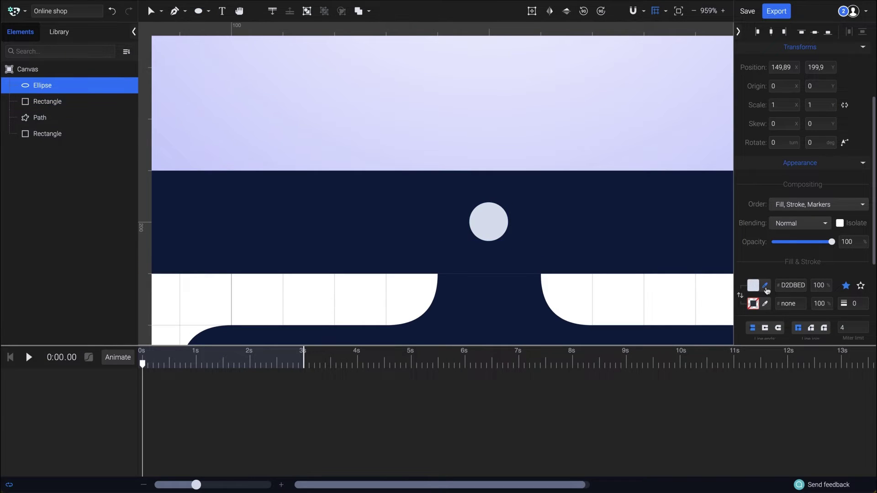
pyautogui.click(584, 216)
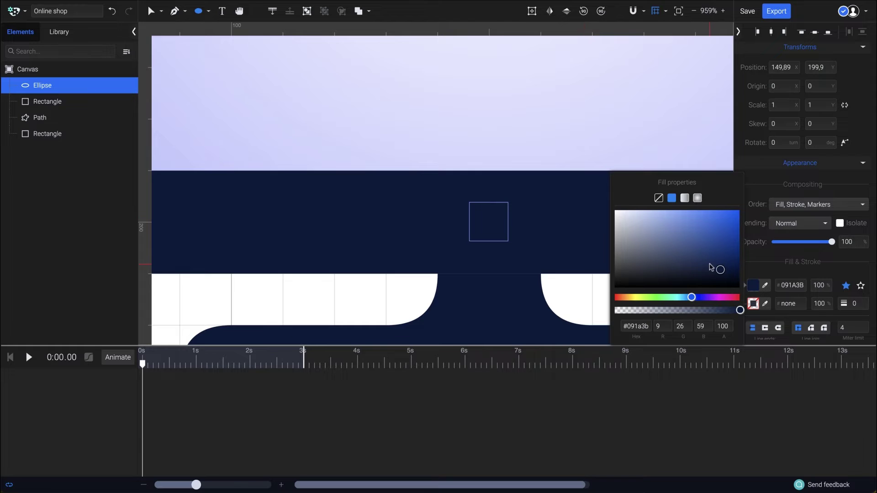
pyautogui.moveTo(721, 270); pyautogui.dragTo(694, 253)
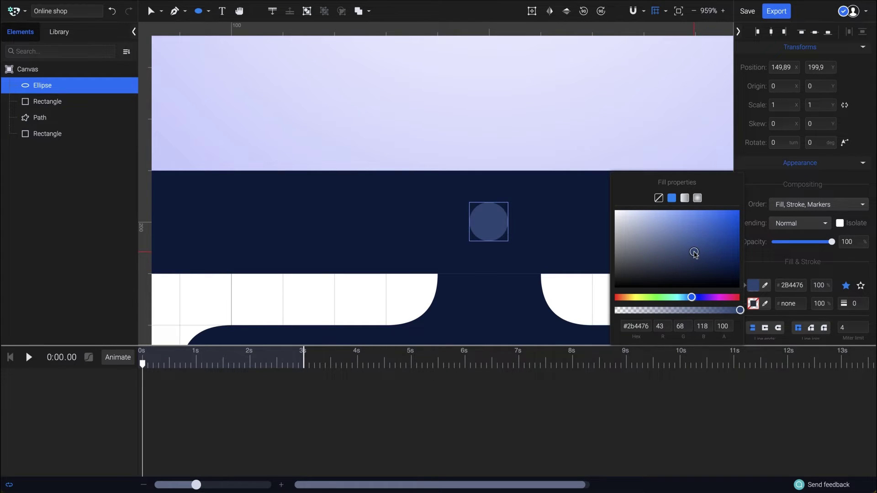
pyautogui.scroll(-6, 558, 244)
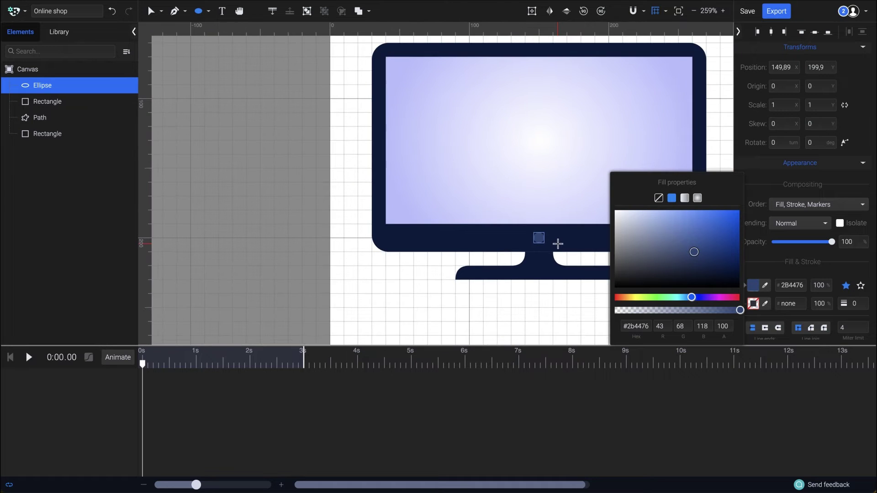
# Select all four monitor parts and group them together
pyautogui.press('v')
pyautogui.press('Escape')
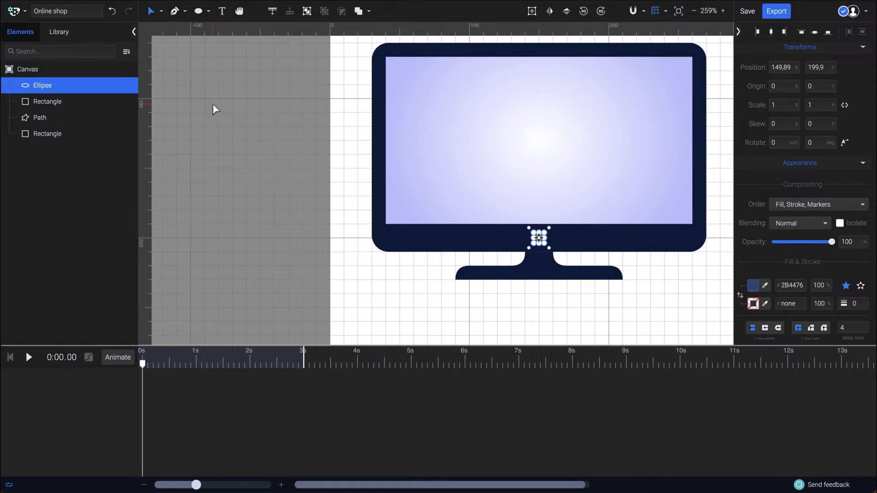
pyautogui.click(250, 130)
pyautogui.hscroll(4, 250, 129)
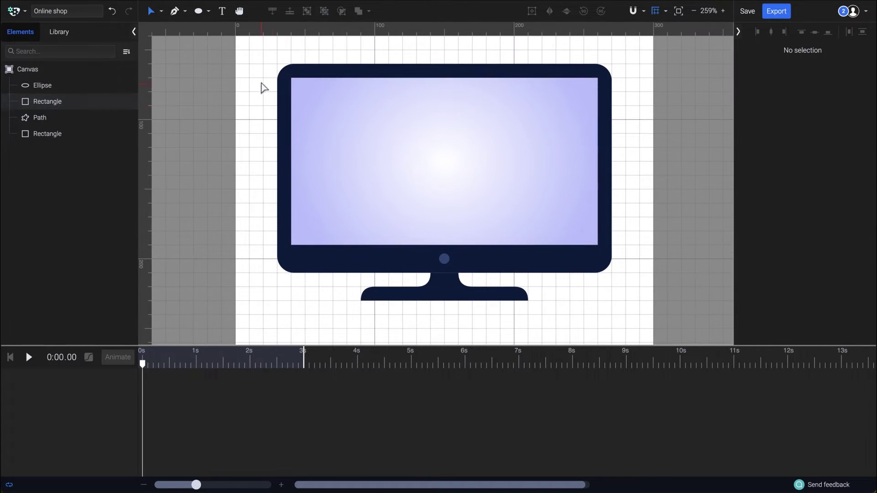
pyautogui.moveTo(264, 59); pyautogui.dragTo(638, 337)
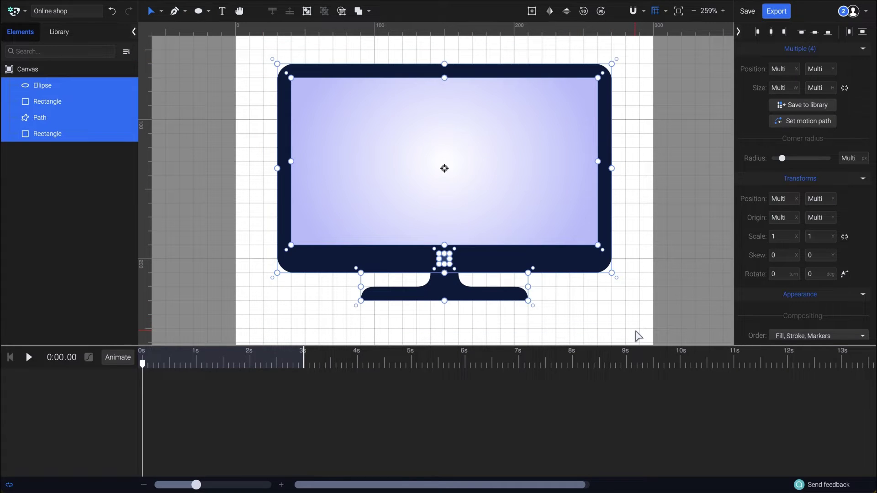
pyautogui.rightClick(103, 101)
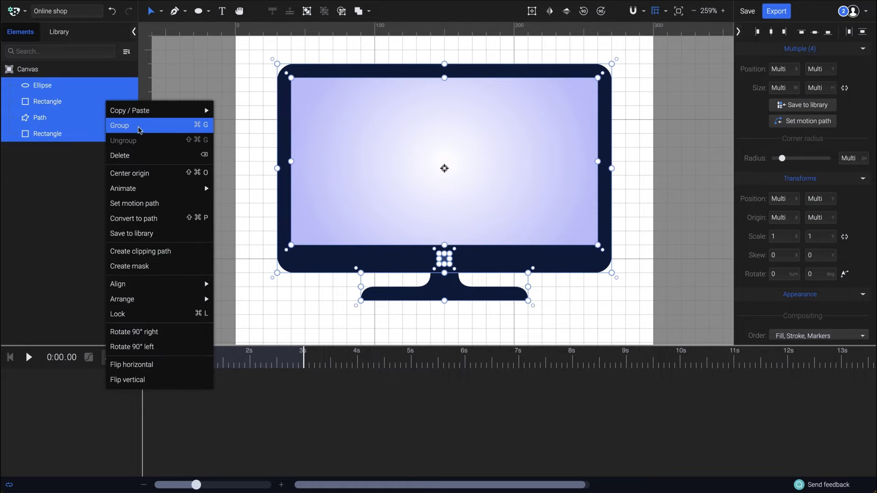
pyautogui.click(140, 129)
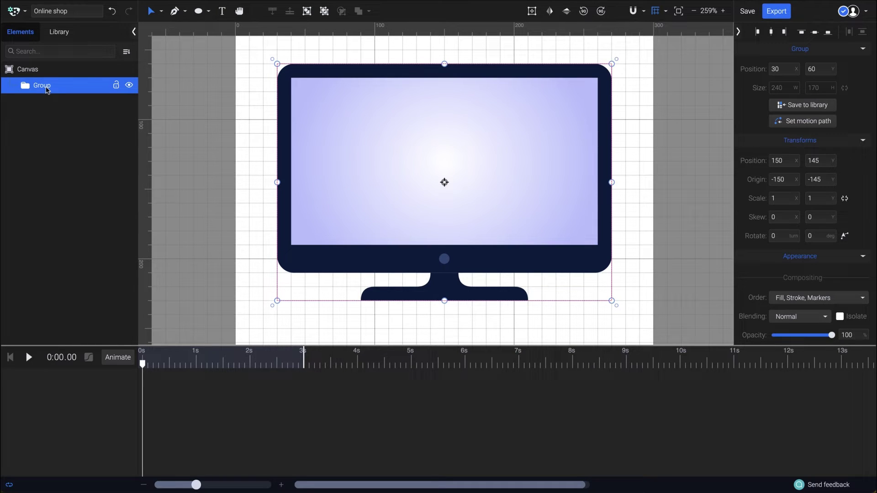
# Rename the new group to 'Computer'
pyautogui.doubleClick(45, 87)
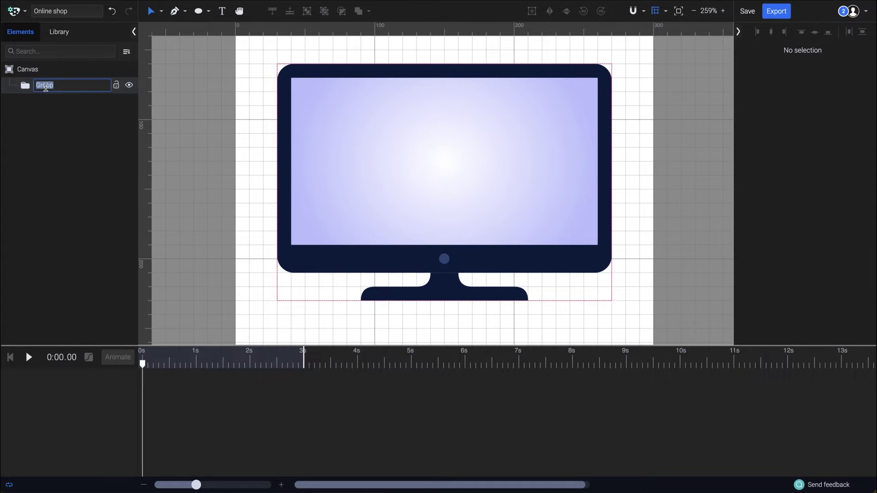
pyautogui.write('Computer')
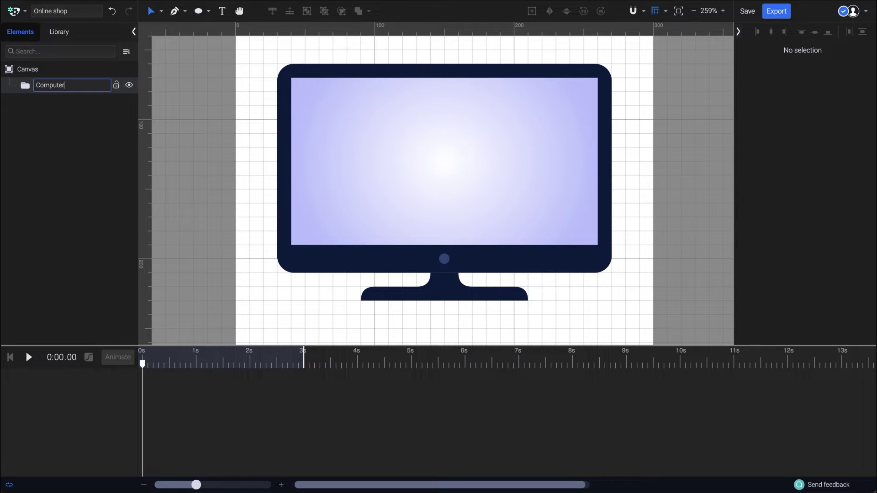
pyautogui.press('Return')
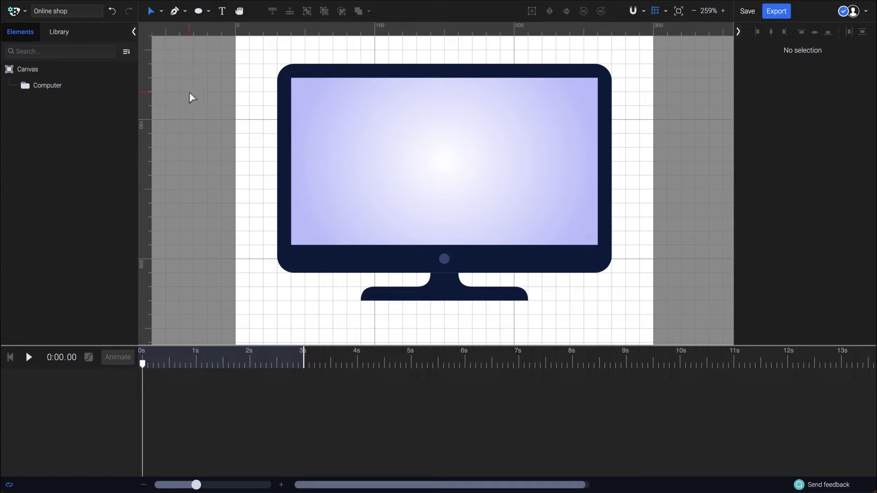
# Draw the cart's curved handle and leftward base line as one pen path
pyautogui.click(176, 11)
pyautogui.scroll(1, 446, 170)
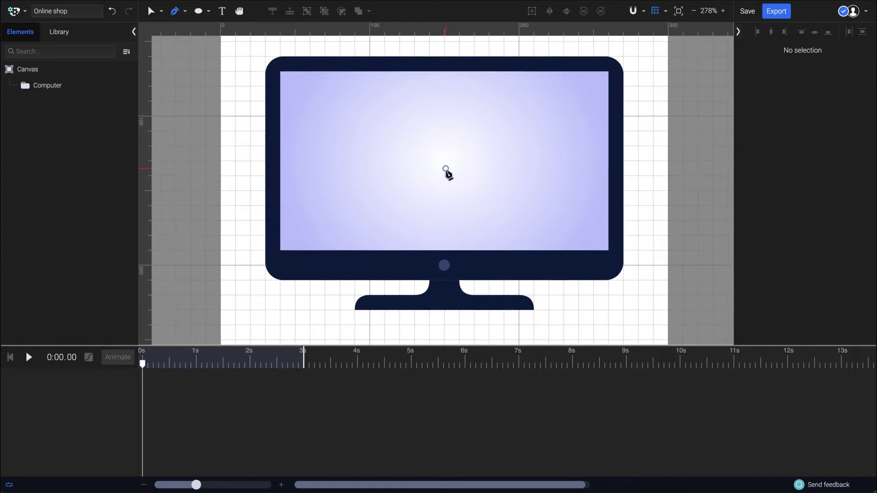
pyautogui.scroll(3, 446, 170)
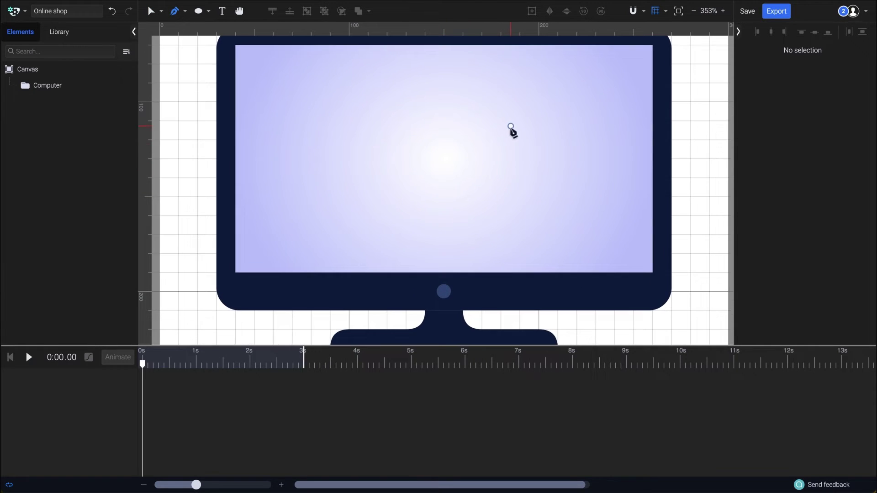
pyautogui.click(512, 126)
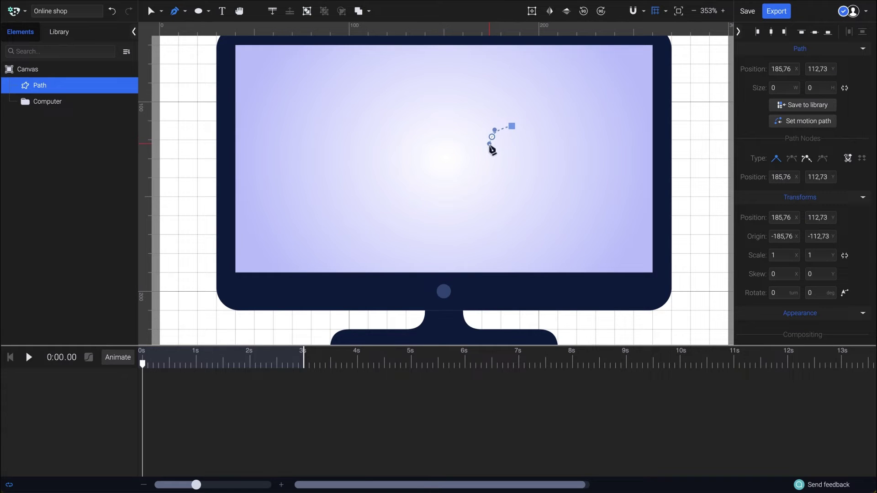
pyautogui.moveTo(490, 144); pyautogui.dragTo(490, 149)
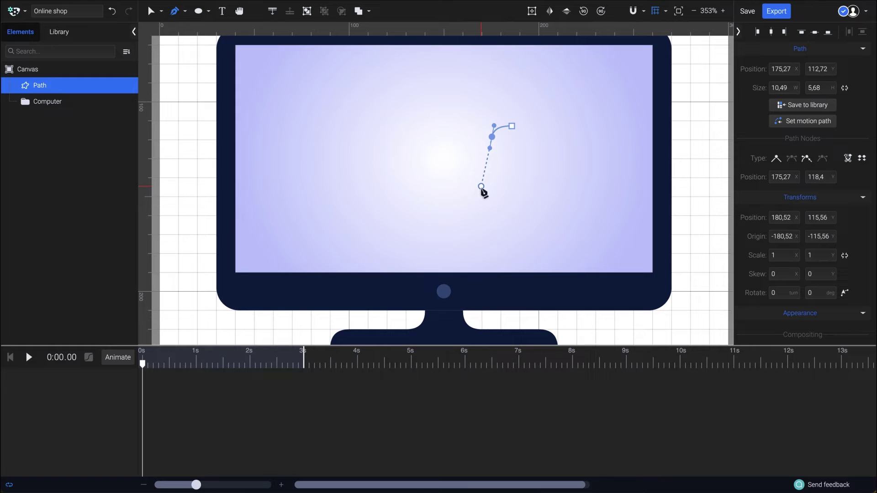
pyautogui.click(481, 190)
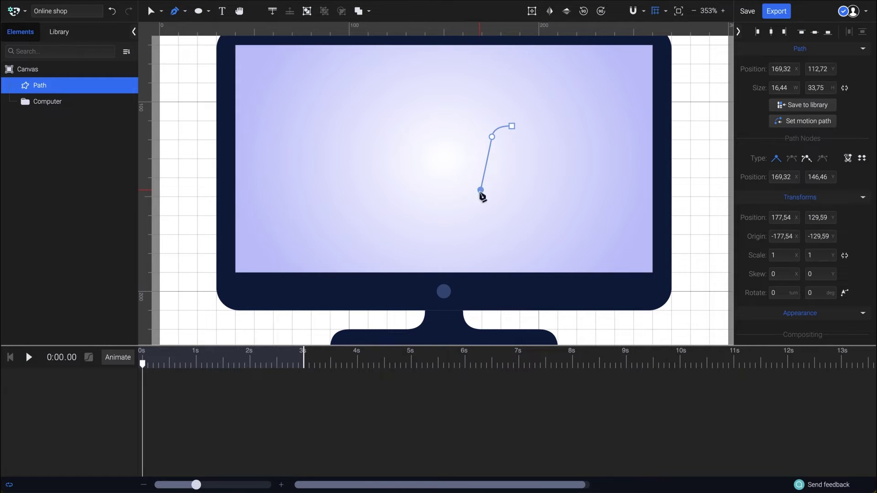
pyautogui.click(424, 190)
pyautogui.press('Escape')
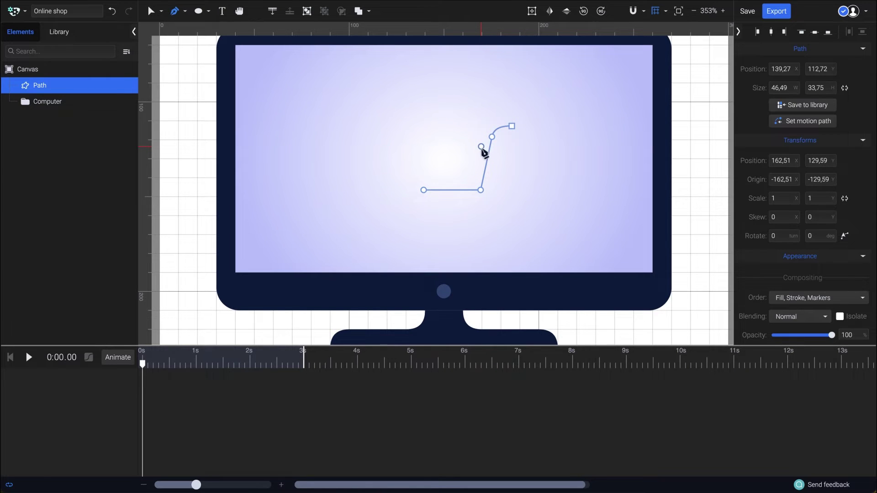
# Start a second path outlining the basket's top edge and left and bottom corners
pyautogui.click(482, 146)
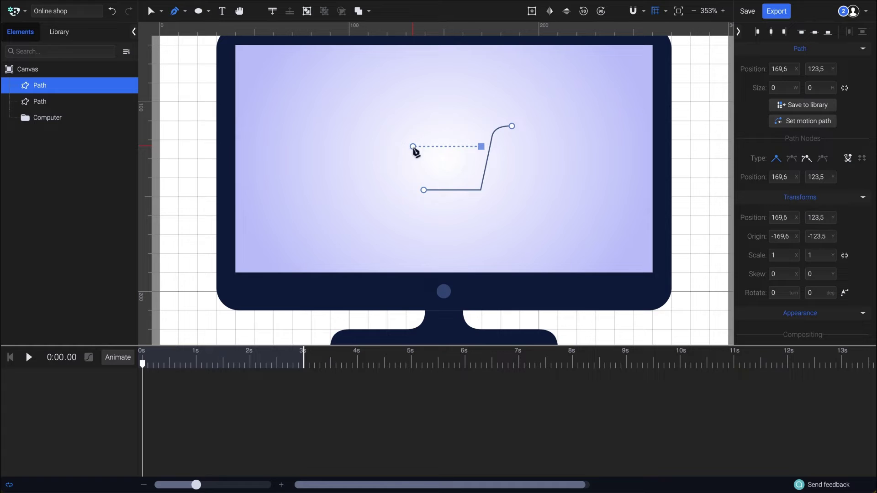
pyautogui.click(413, 147)
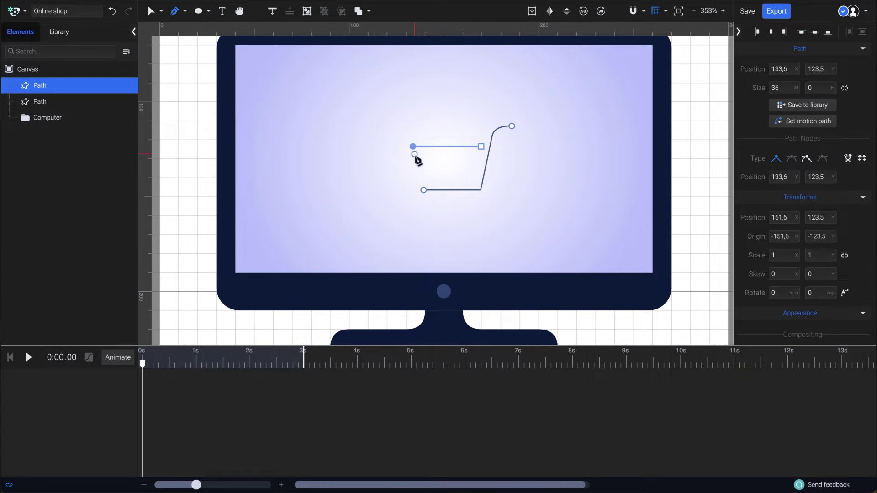
pyautogui.click(423, 175)
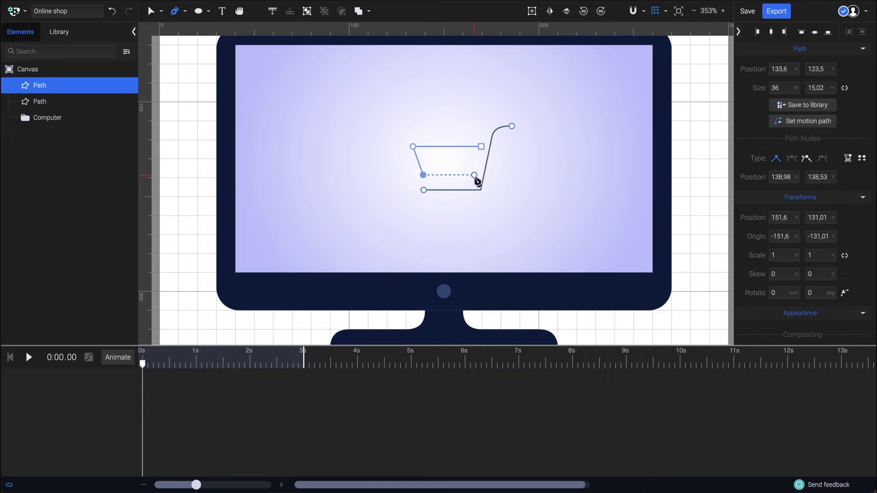
pyautogui.click(475, 176)
# Finish the basket path and shift its four corner points right toward the handle
pyautogui.press('Escape')
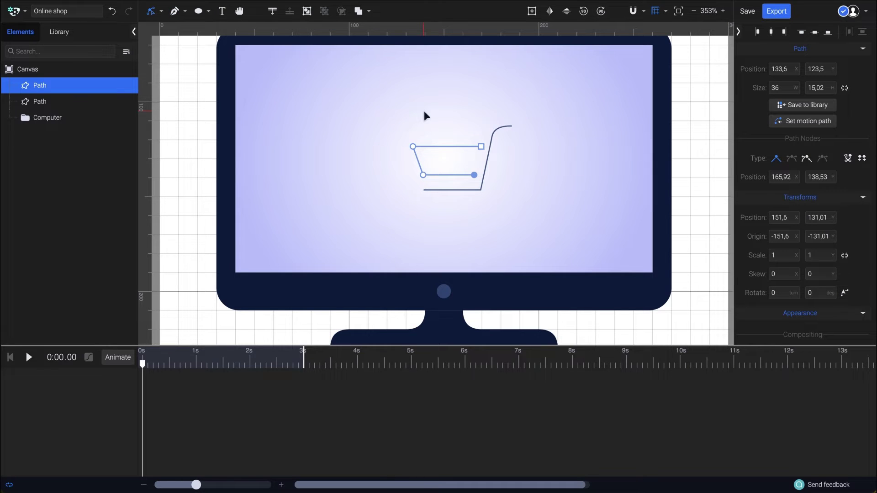
pyautogui.scroll(3, 468, 158)
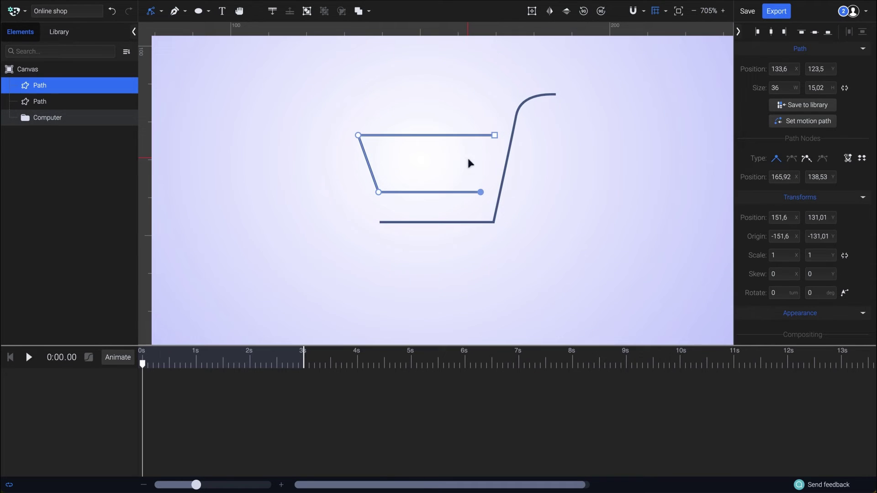
pyautogui.click(359, 136)
pyautogui.keyDown('shift'); pyautogui.click(380, 193); pyautogui.keyUp('shift')
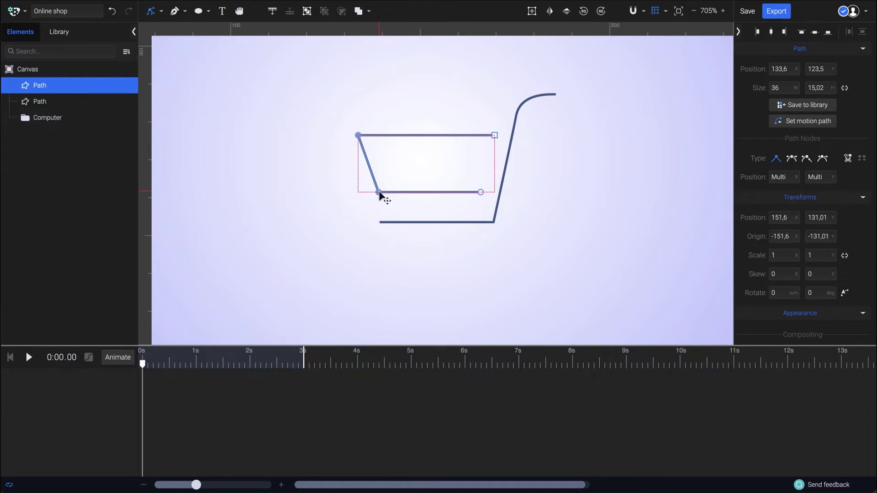
pyautogui.keyDown('shift'); pyautogui.click(481, 192); pyautogui.keyUp('shift')
pyautogui.keyDown('shift'); pyautogui.click(495, 136); pyautogui.keyUp('shift')
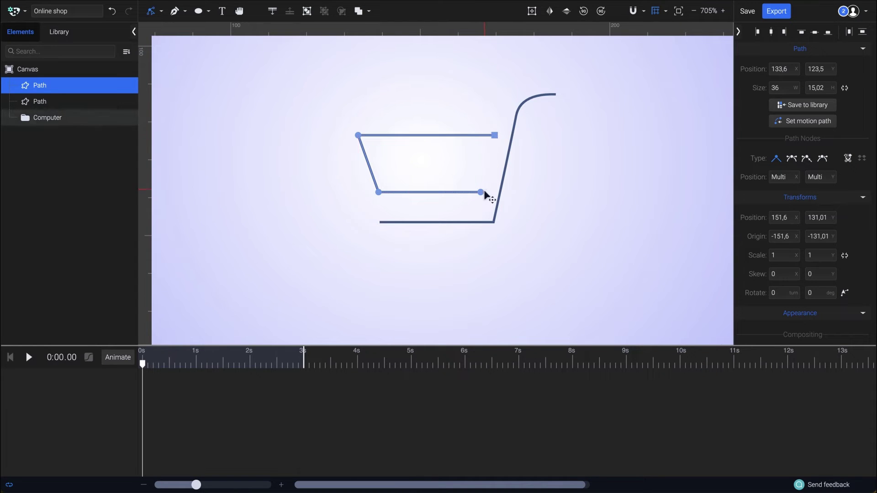
pyautogui.moveTo(481, 193); pyautogui.dragTo(501, 194)
# Shorten the cart's base line by pulling its left end to the right
pyautogui.click(407, 221)
pyautogui.scroll(7, 408, 221)
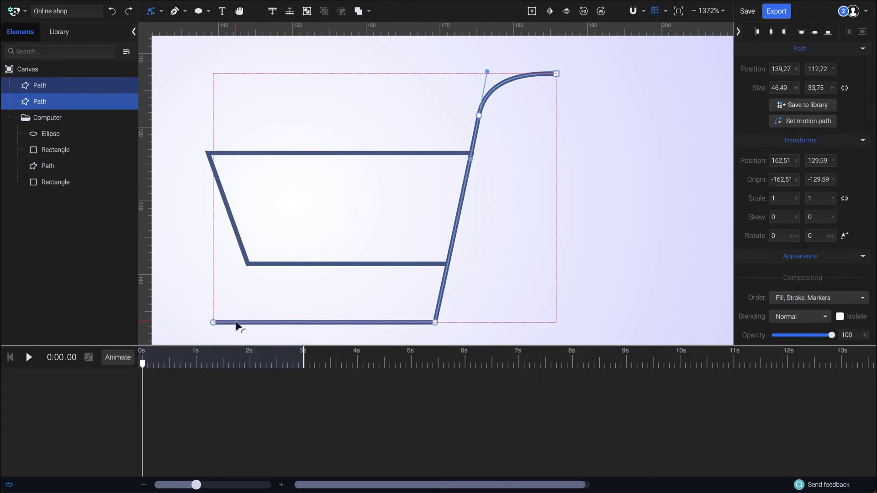
pyautogui.moveTo(214, 322); pyautogui.dragTo(262, 320)
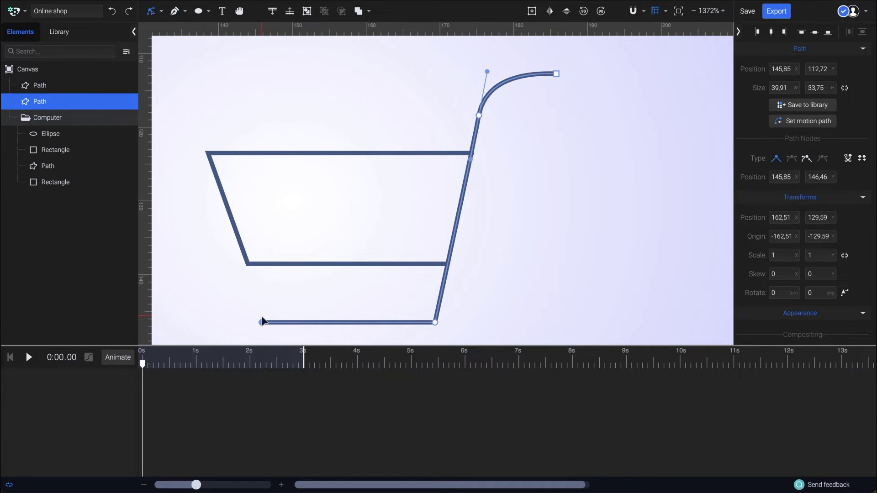
# Nudge the basket's top-right corner onto the handle's slanted stroke
pyautogui.click(460, 153)
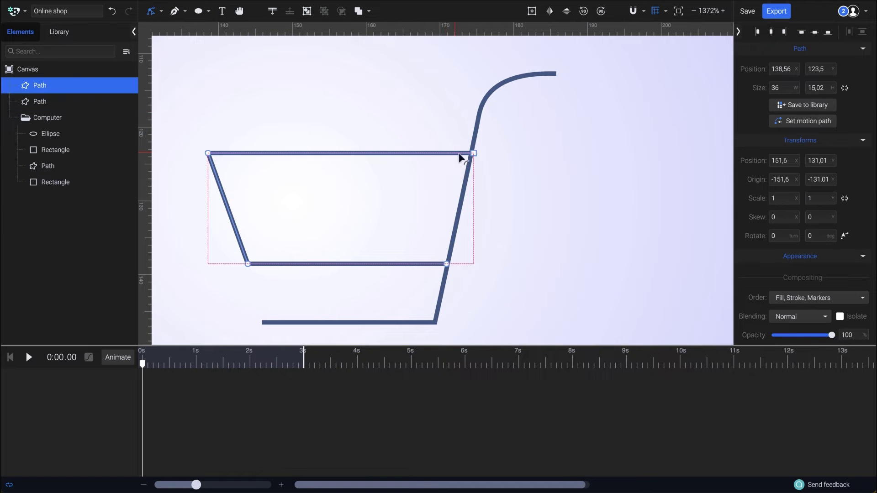
pyautogui.click(469, 153)
pyautogui.moveTo(471, 154); pyautogui.dragTo(472, 154)
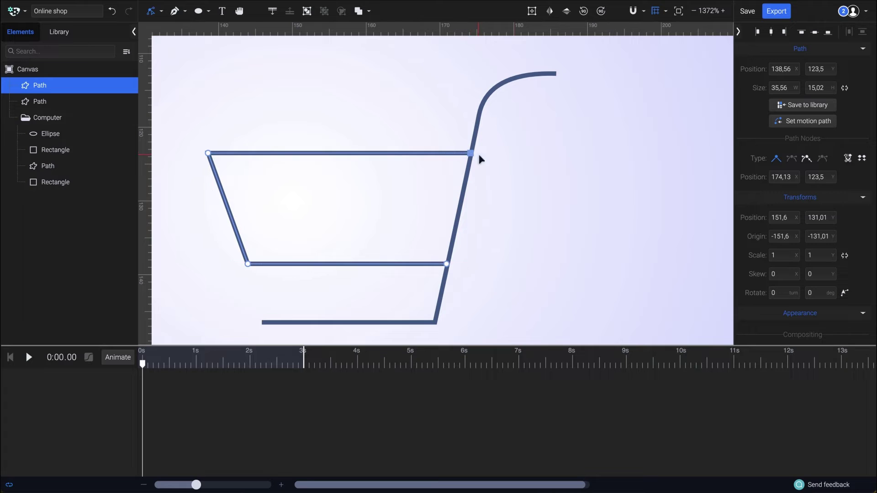
# Leave node editing, refit the view, and select both the basket and handle paths
pyautogui.click(519, 161)
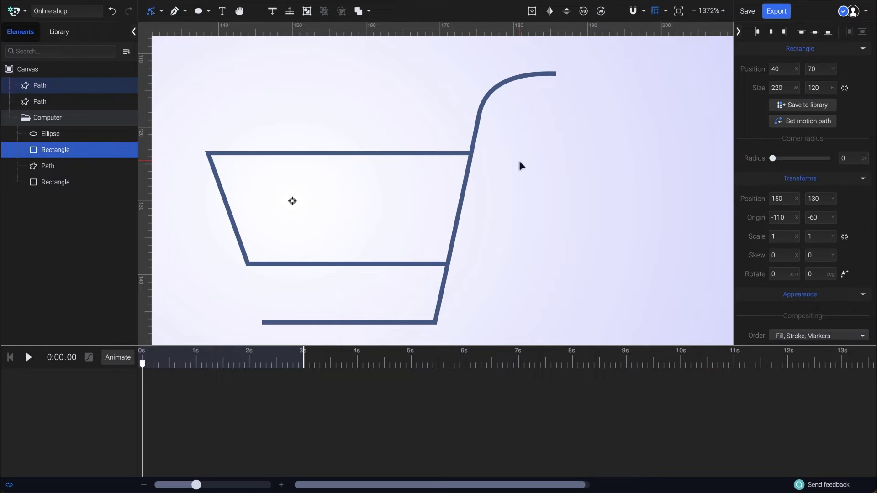
pyautogui.hotkey('shift', '2')
pyautogui.press('v')
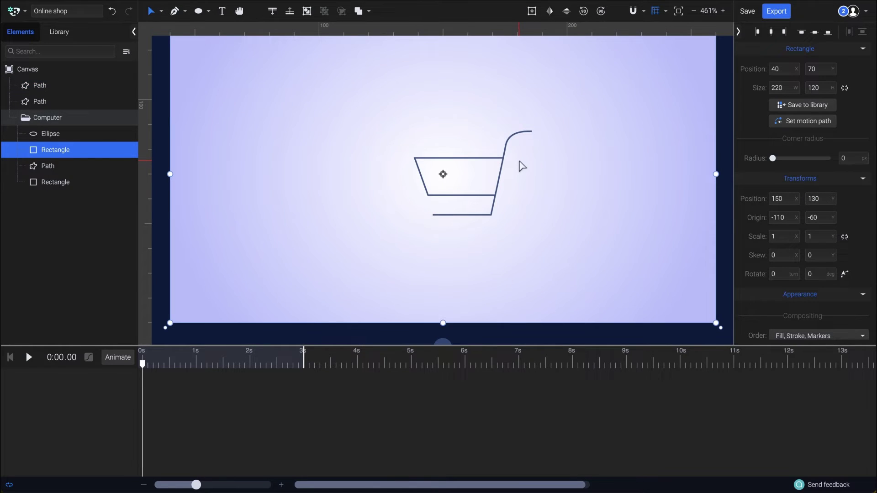
pyautogui.click(504, 170)
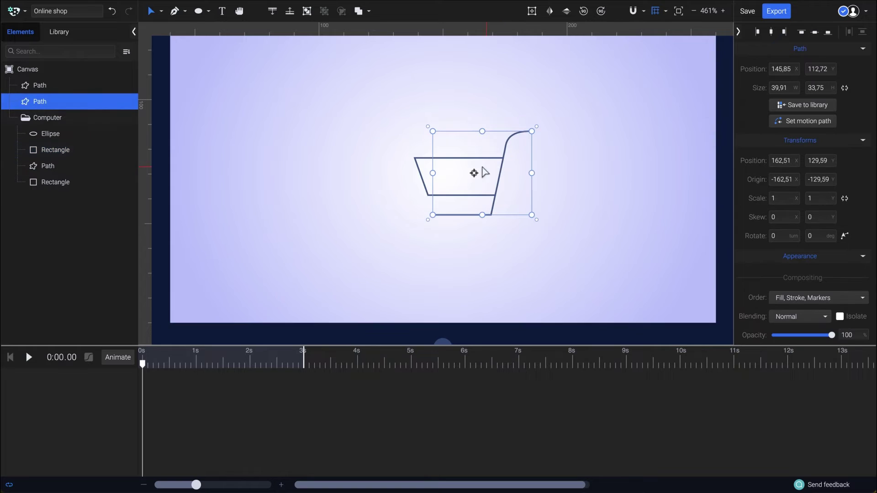
pyautogui.keyDown('shift'); pyautogui.click(423, 159); pyautogui.keyUp('shift')
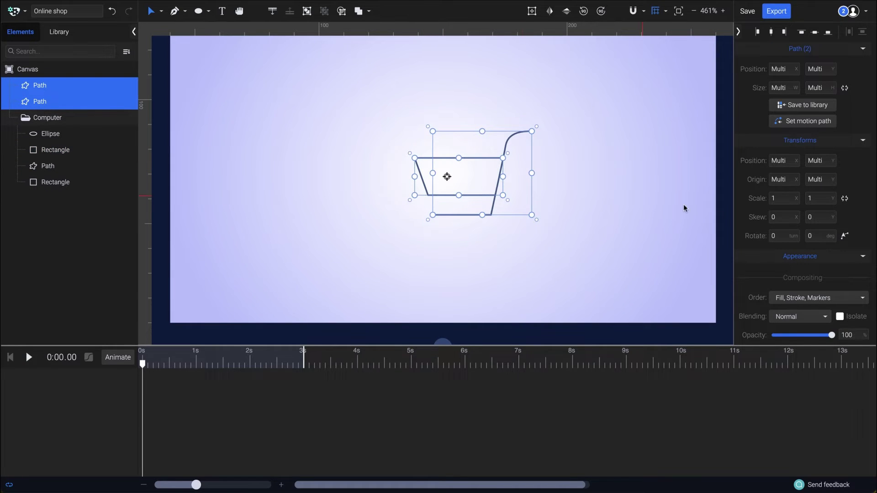
# Set the cart paths' stroke width to 4 with round joins and round ends
pyautogui.scroll(-3, 848, 229)
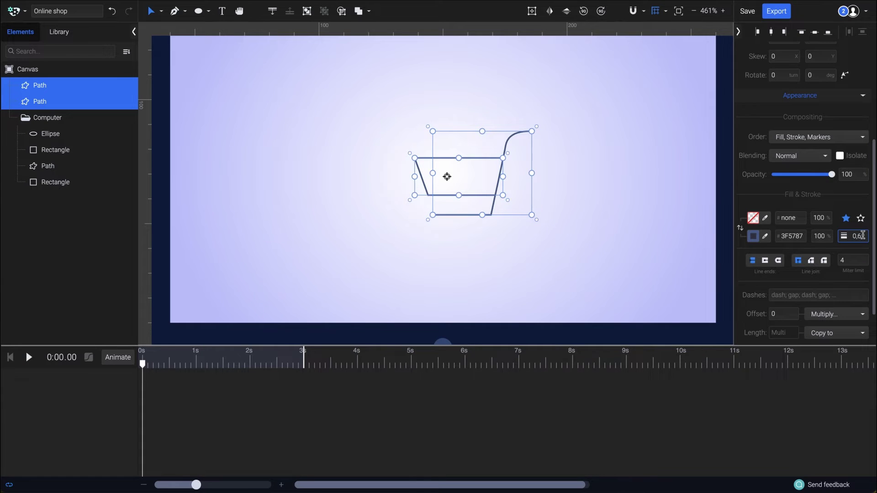
pyautogui.write('3')
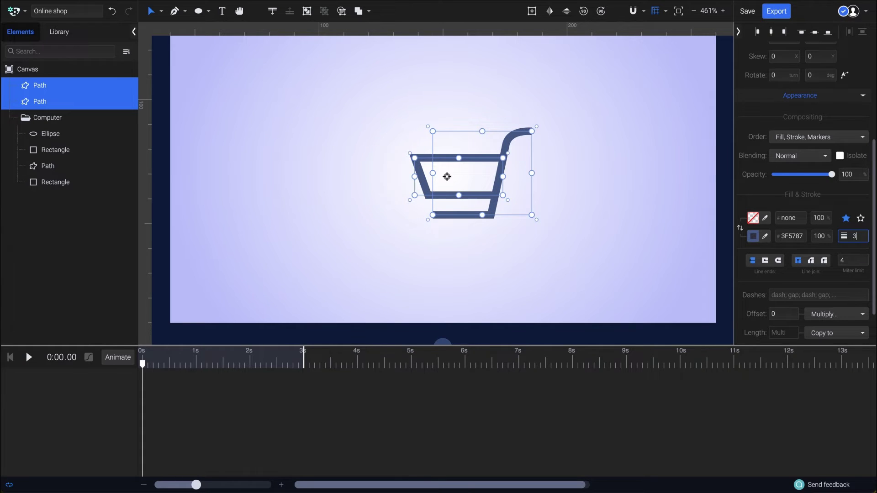
pyautogui.press('Up')
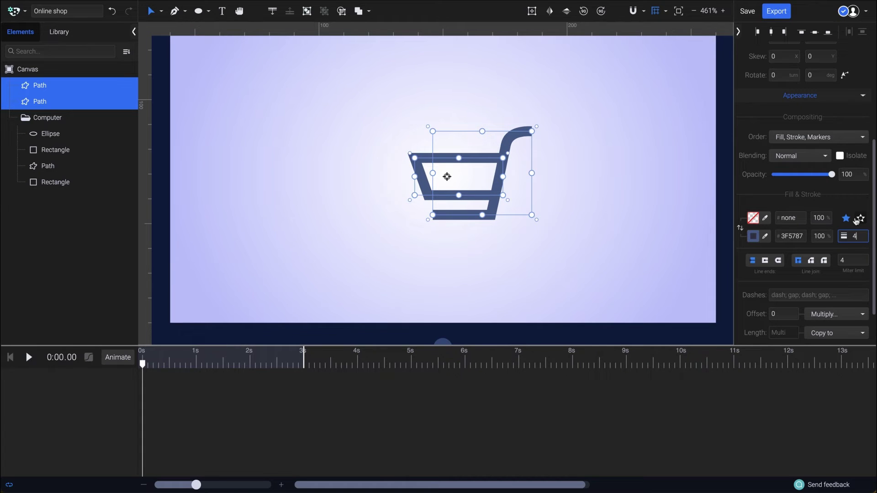
pyautogui.click(825, 260)
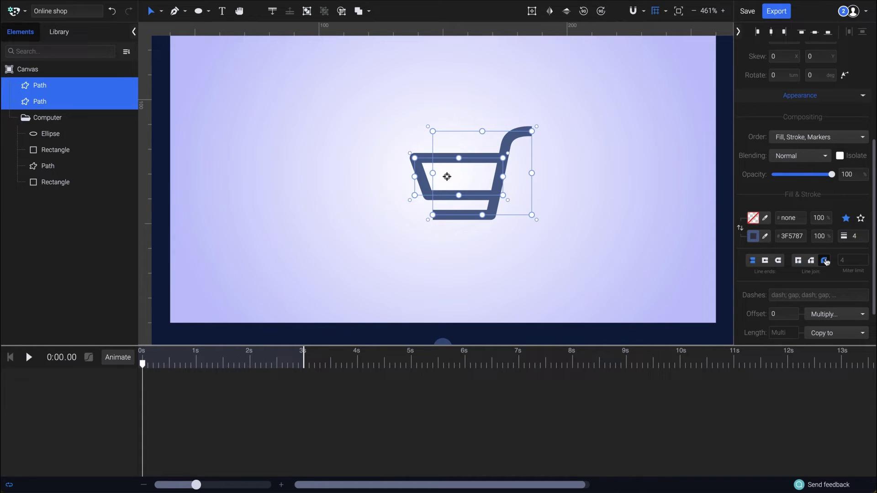
pyautogui.click(779, 261)
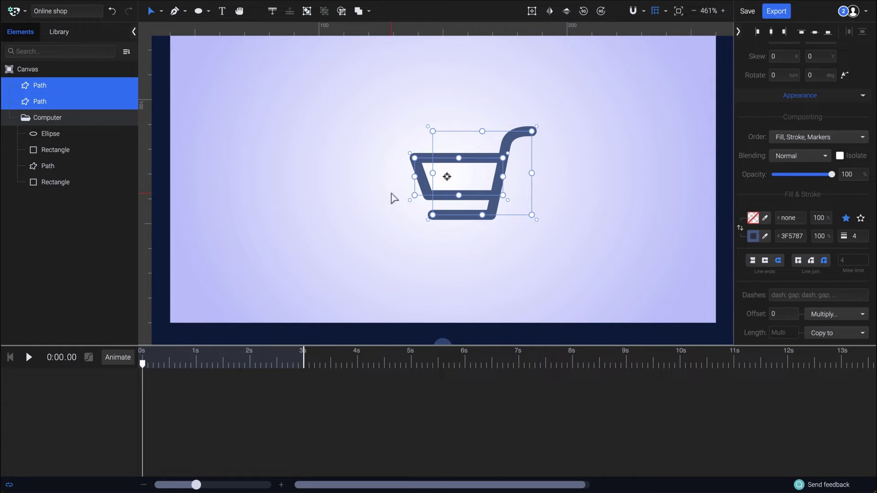
pyautogui.click(560, 192)
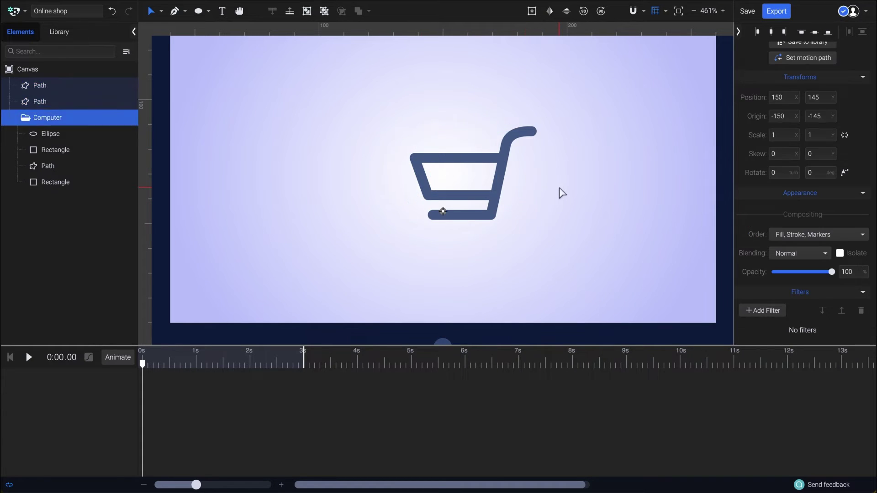
pyautogui.scroll(-5, 555, 194)
# Draw a small circle under the cart and fill it with the cart blue 3F5787
pyautogui.scroll(2, 553, 194)
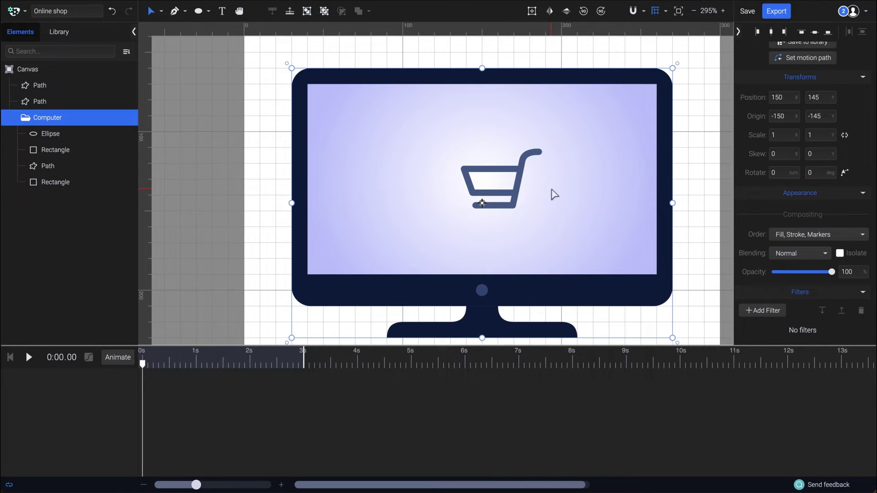
pyautogui.click(209, 12)
pyautogui.click(193, 34)
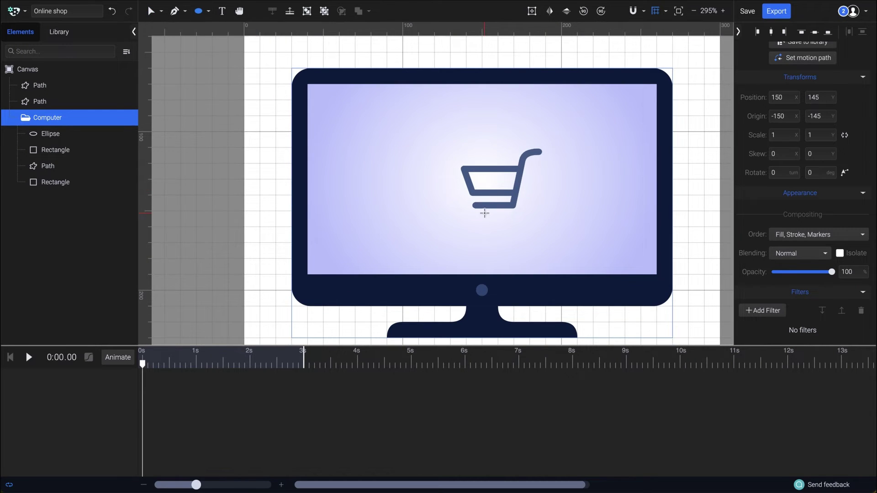
pyautogui.scroll(5, 482, 212)
pyautogui.moveTo(468, 223); pyautogui.dragTo(484, 240)
pyautogui.click(765, 217)
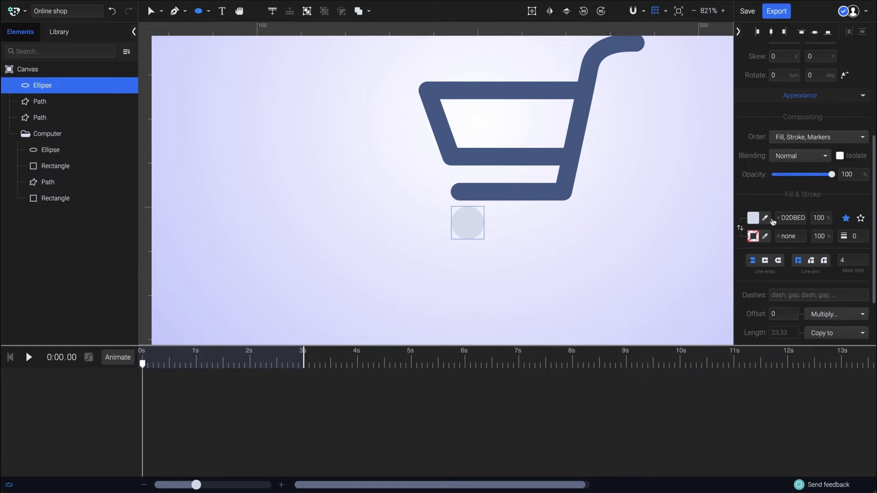
pyautogui.click(561, 153)
# Duplicate the wheel and move the copy right under the basket's other end
pyautogui.press('v')
pyautogui.hotkey('ctrl', 'd')
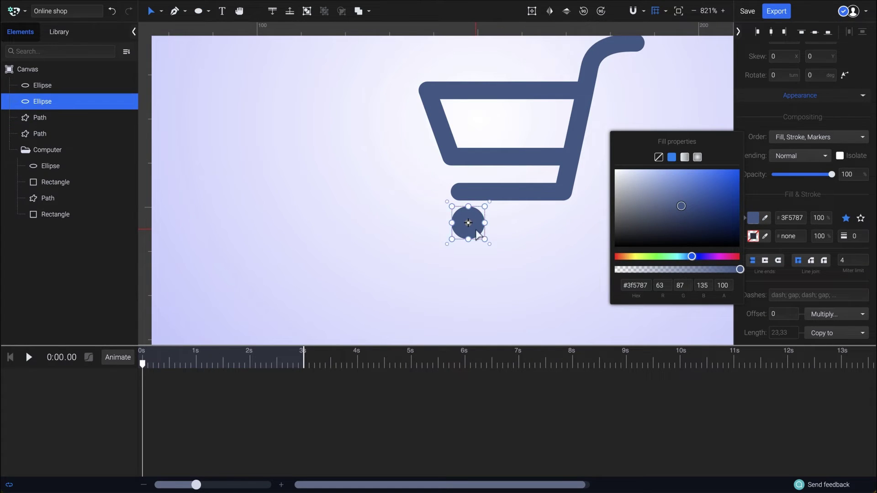
pyautogui.moveTo(466, 221); pyautogui.dragTo(552, 222)
pyautogui.scroll(-4, 482, 185)
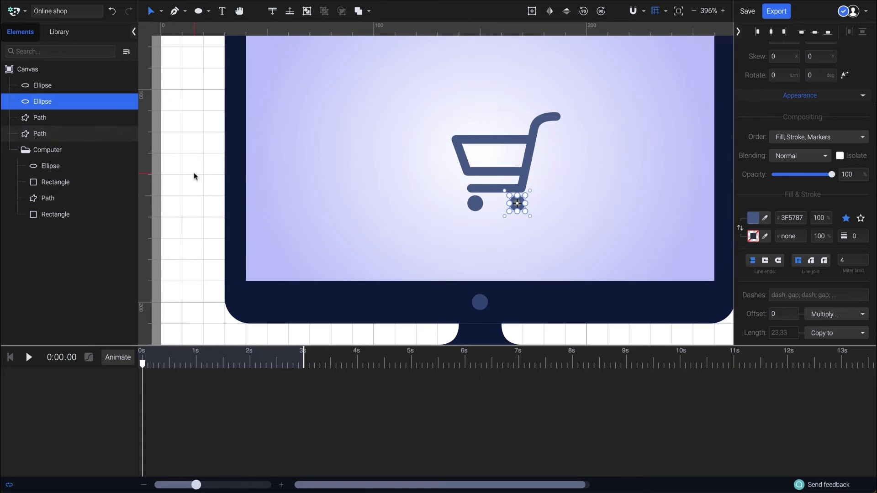
# Select the basket, handle, and both wheel layers together
pyautogui.click(55, 133)
pyautogui.keyDown('shift'); pyautogui.click(63, 120); pyautogui.keyUp('shift')
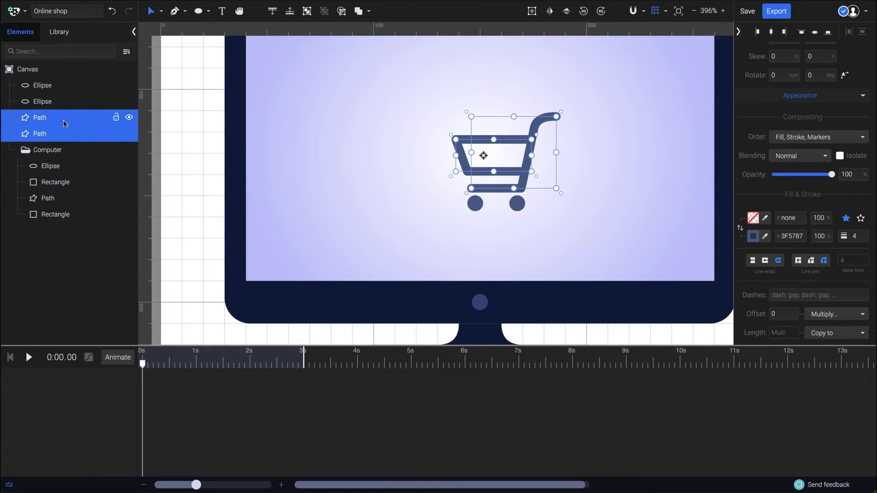
pyautogui.keyDown('shift'); pyautogui.click(65, 103); pyautogui.keyUp('shift')
pyautogui.keyDown('shift'); pyautogui.click(70, 87); pyautogui.keyUp('shift')
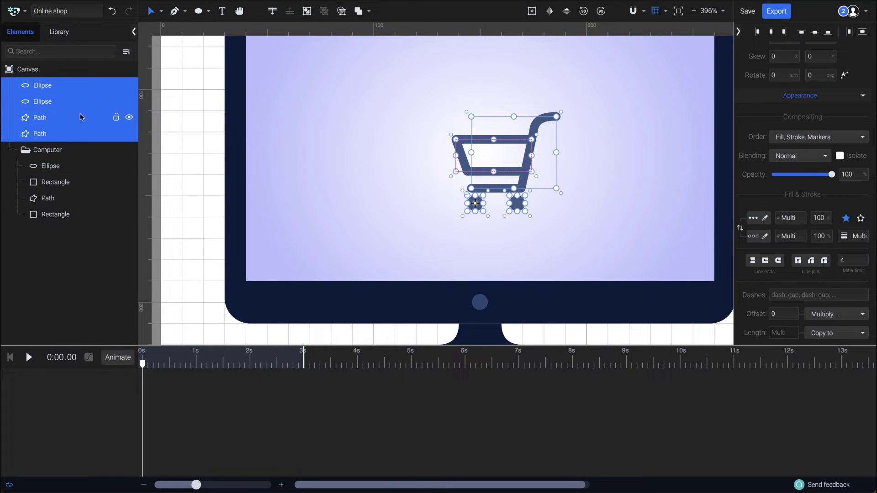
# Group the four cart pieces with Ctrl+G and name the group 'Cart'
pyautogui.hotkey('ctrl', 'g')
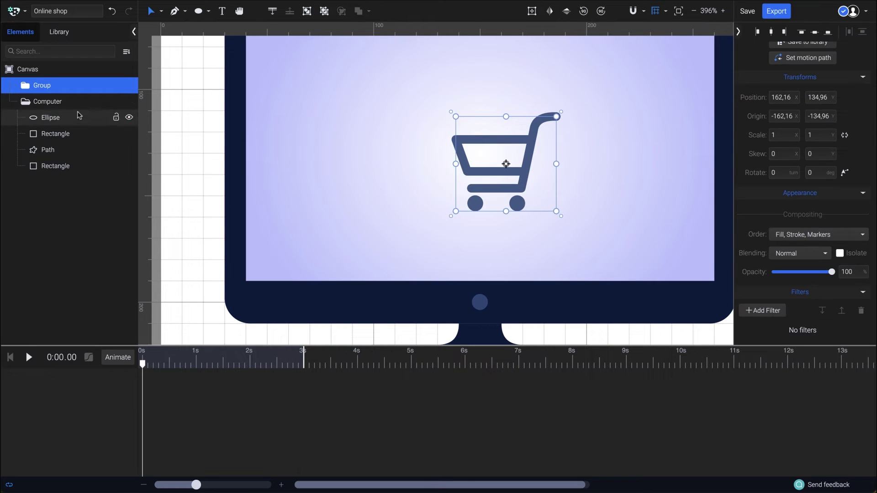
pyautogui.doubleClick(48, 86)
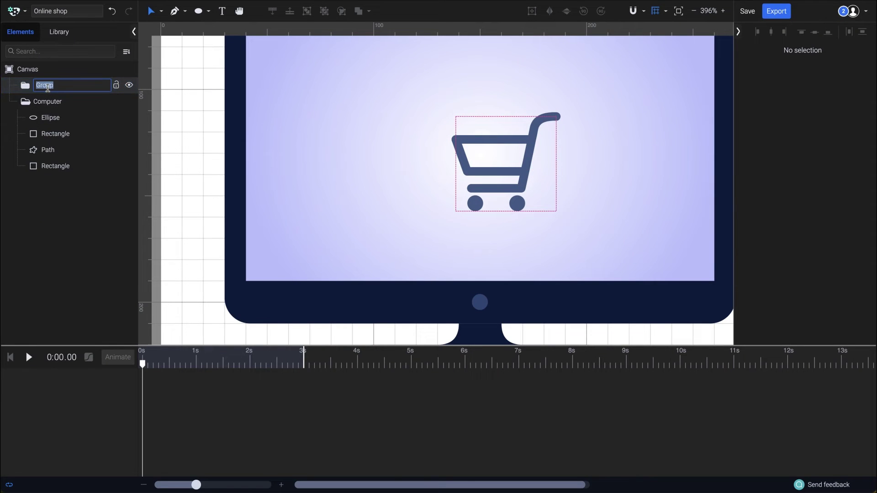
pyautogui.write('Cart')
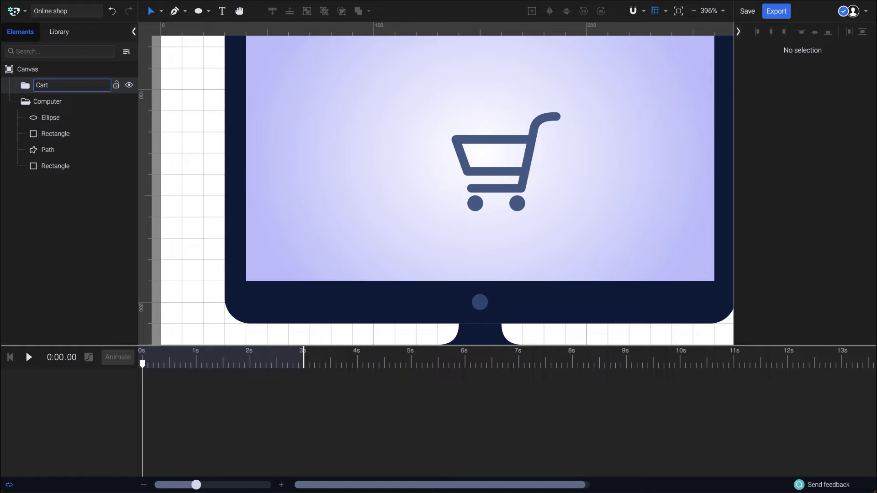
pyautogui.press('Return')
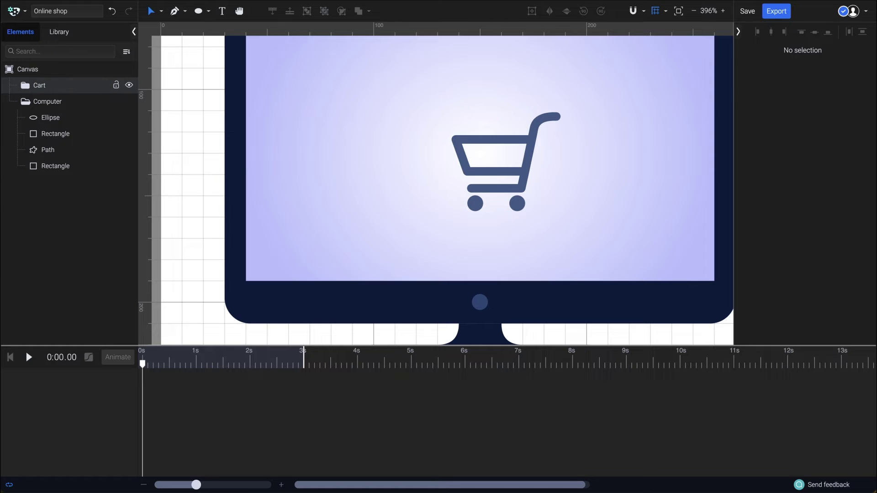
pyautogui.click(359, 182)
pyautogui.scroll(-4, 358, 181)
# Move the Cart group beside the monitor's right edge
pyautogui.click(433, 181)
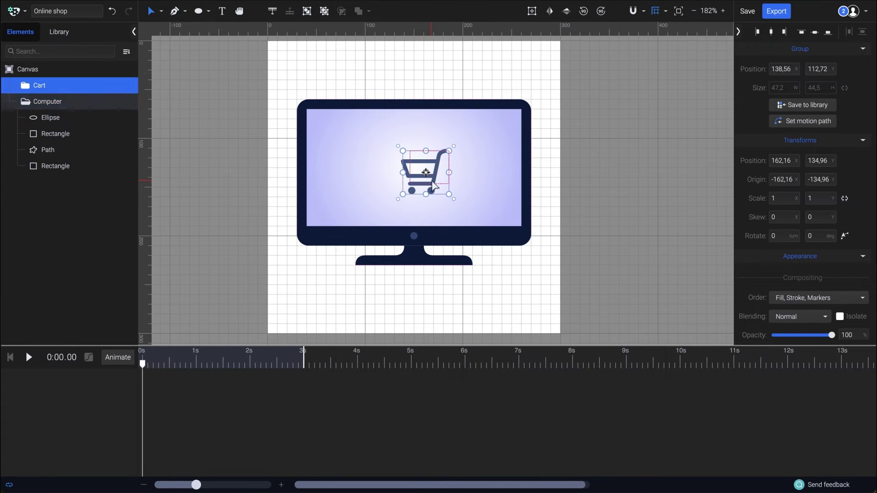
pyautogui.scroll(2, 434, 180)
pyautogui.moveTo(435, 181); pyautogui.dragTo(622, 169)
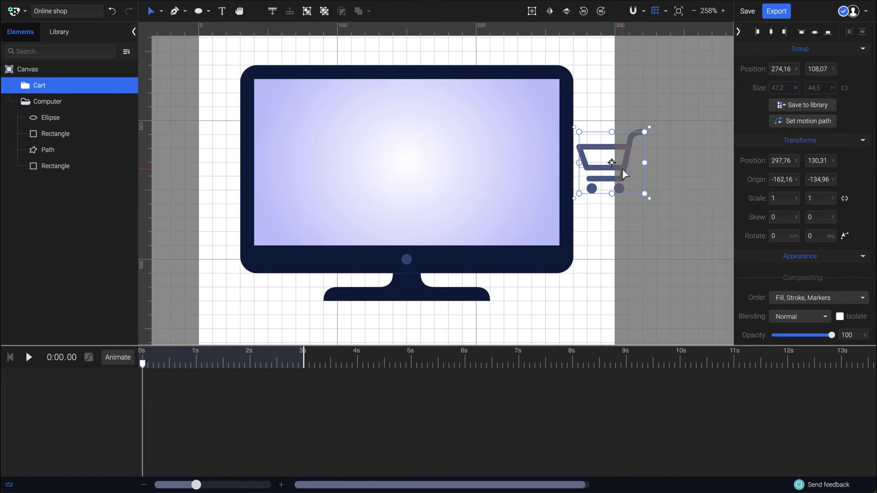
# Draw a 74.77 x 74.77 square in the middle of the monitor screen
pyautogui.click(209, 12)
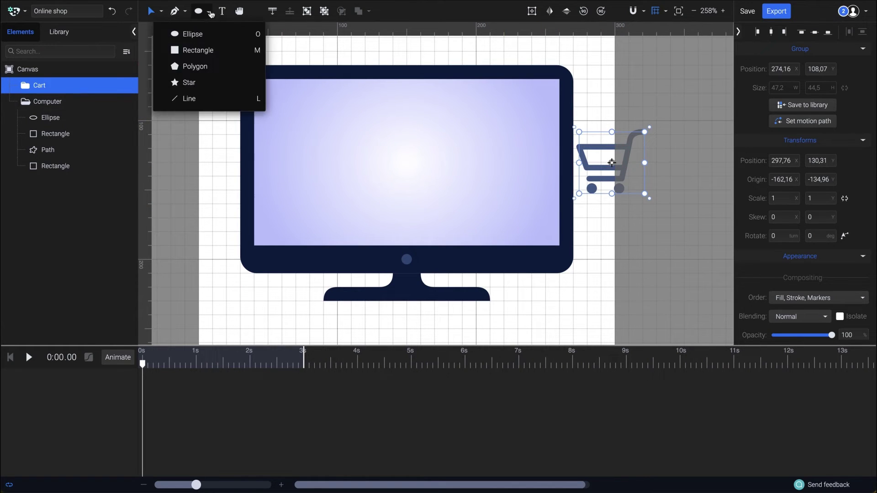
pyautogui.click(211, 50)
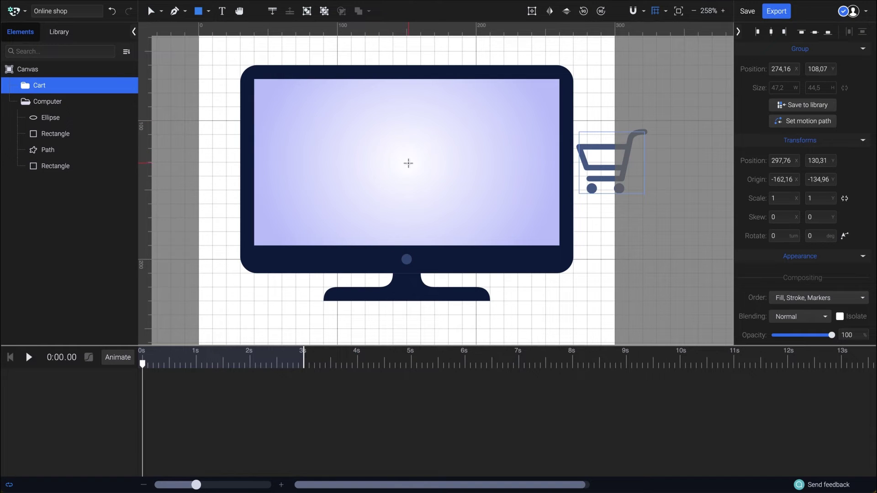
pyautogui.moveTo(410, 169)
pyautogui.mouseDown()
pyautogui.moveTo(478, 229)
pyautogui.moveTo(460, 211)
pyautogui.mouseUp()
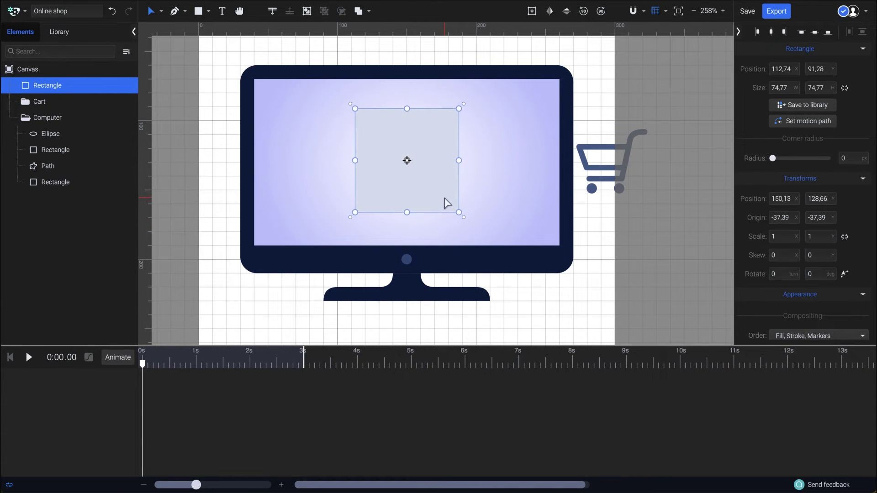
# Switch the square's fill to a linear gradient running from top-left to bottom-right corner
pyautogui.scroll(-5, 789, 229)
pyautogui.click(753, 239)
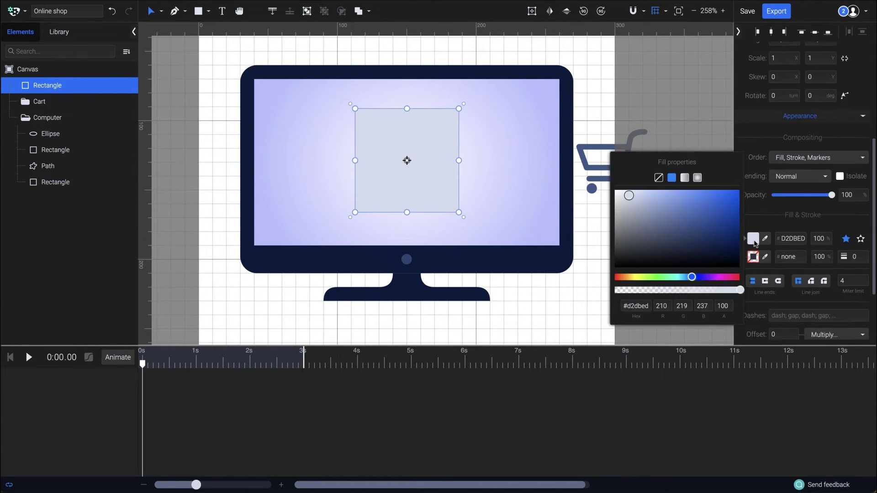
pyautogui.click(684, 178)
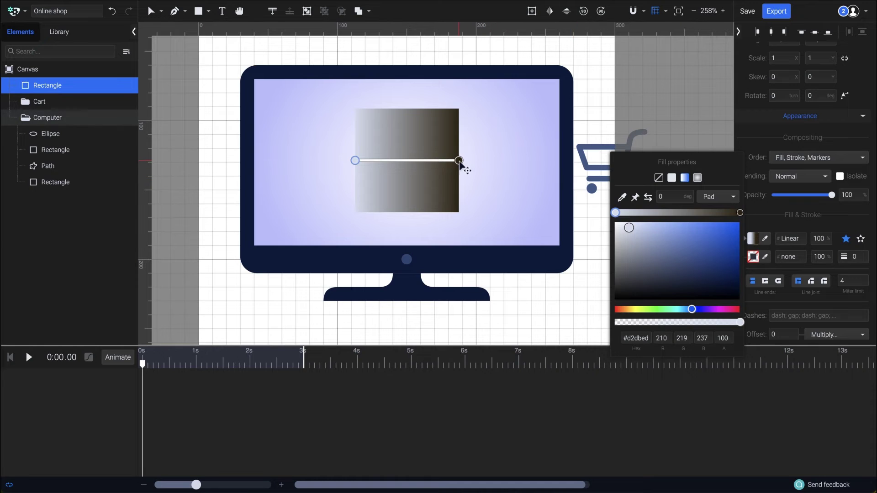
pyautogui.moveTo(459, 161); pyautogui.dragTo(458, 212)
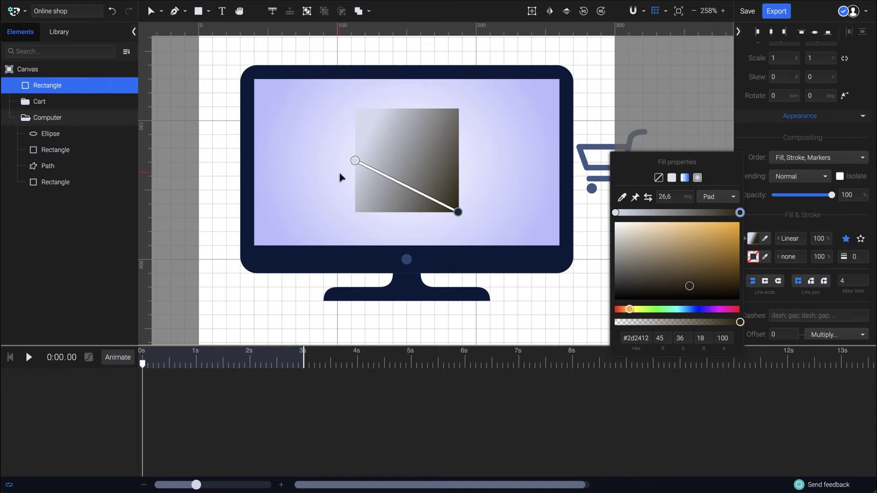
pyautogui.moveTo(354, 161); pyautogui.dragTo(356, 111)
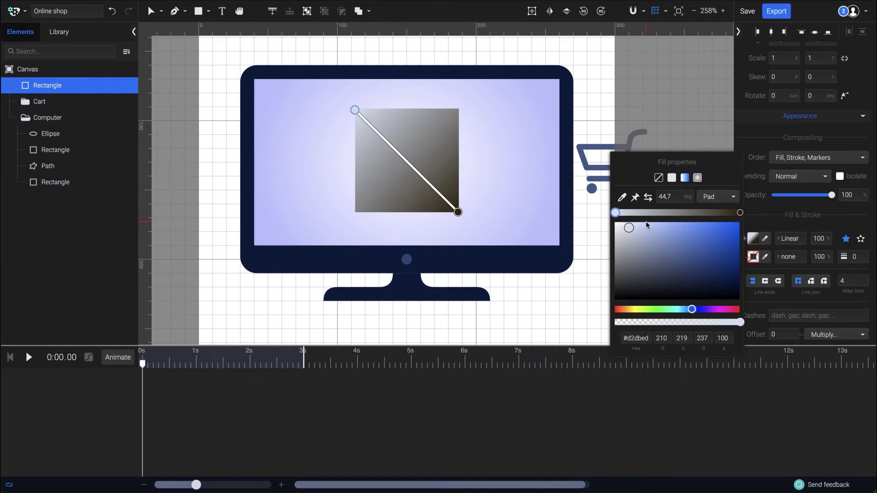
# Make the gradient start bright violet #ba3dff and the end deep indigo
pyautogui.moveTo(629, 227); pyautogui.dragTo(615, 222)
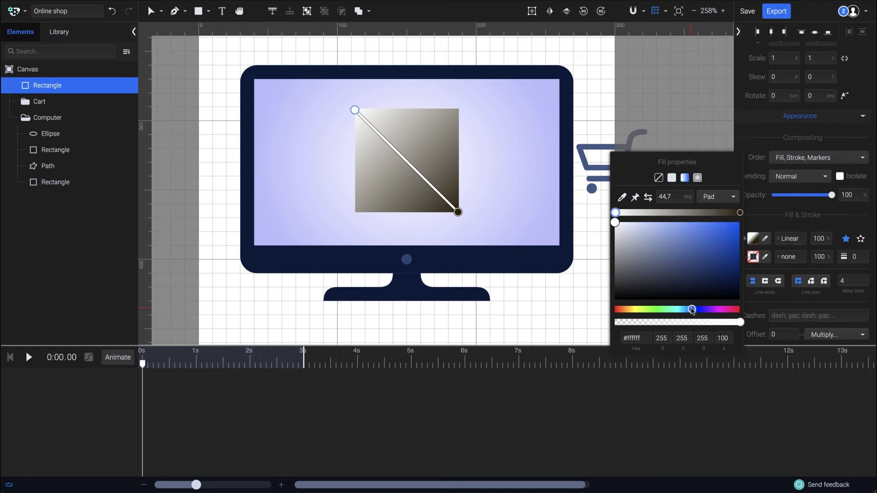
pyautogui.moveTo(692, 310); pyautogui.dragTo(711, 309)
pyautogui.moveTo(694, 232); pyautogui.dragTo(712, 221)
pyautogui.click(740, 212)
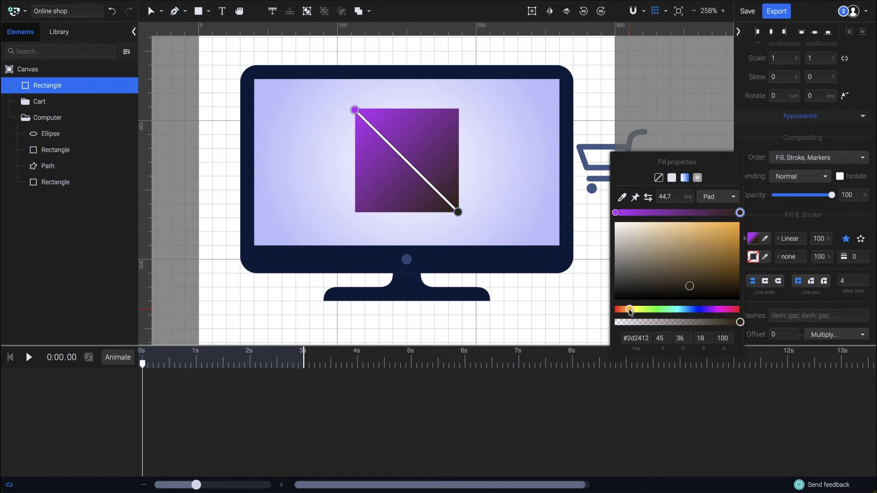
pyautogui.moveTo(629, 313); pyautogui.dragTo(703, 309)
pyautogui.moveTo(707, 278); pyautogui.dragTo(734, 261)
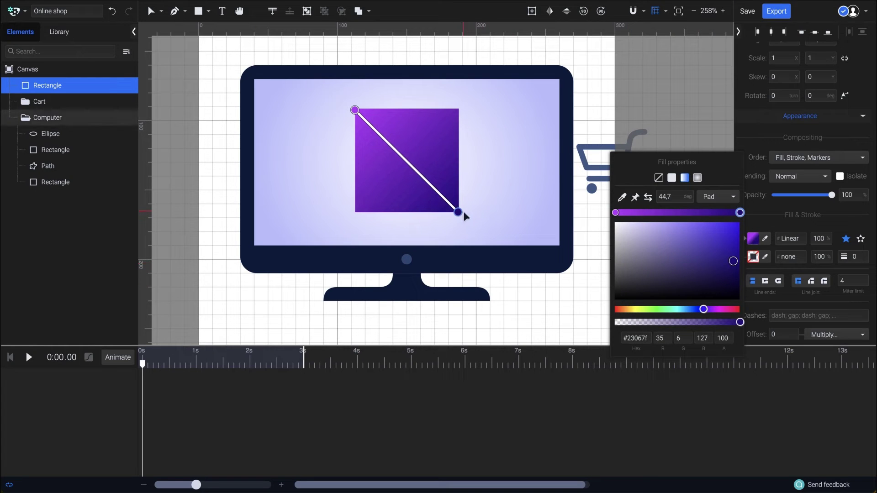
# Extend the gradient handles slightly past both corners for a 45.4° diagonal
pyautogui.moveTo(464, 213); pyautogui.dragTo(468, 220)
pyautogui.moveTo(356, 110); pyautogui.dragTo(337, 98)
pyautogui.moveTo(342, 100); pyautogui.dragTo(349, 104)
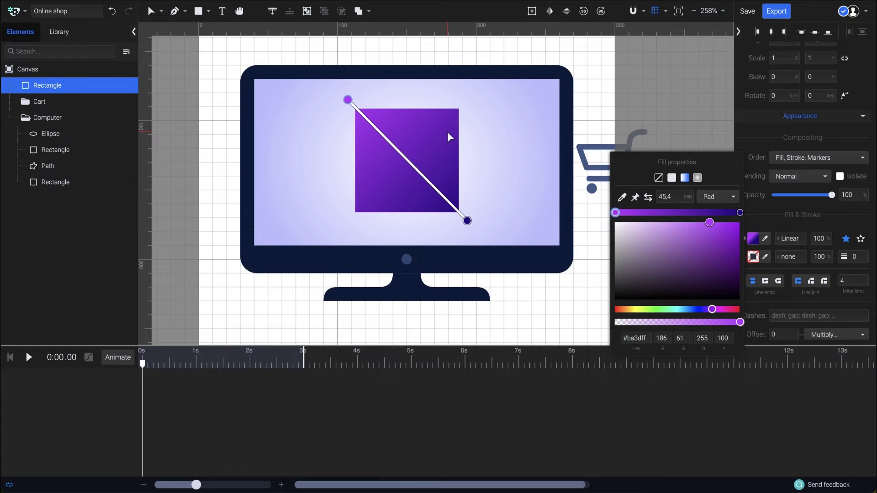
pyautogui.press('Escape')
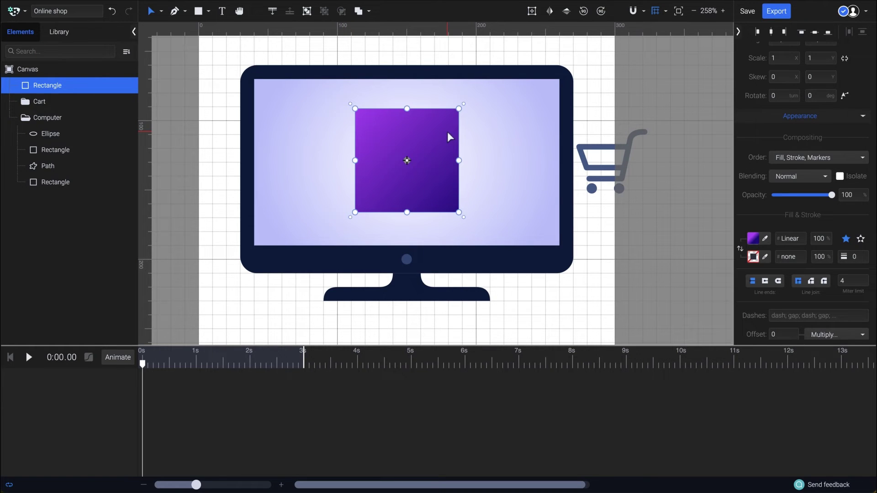
# Convert the square to a path, set all nodes to Mirrored, and scale it to 0.73
pyautogui.rightClick(368, 133)
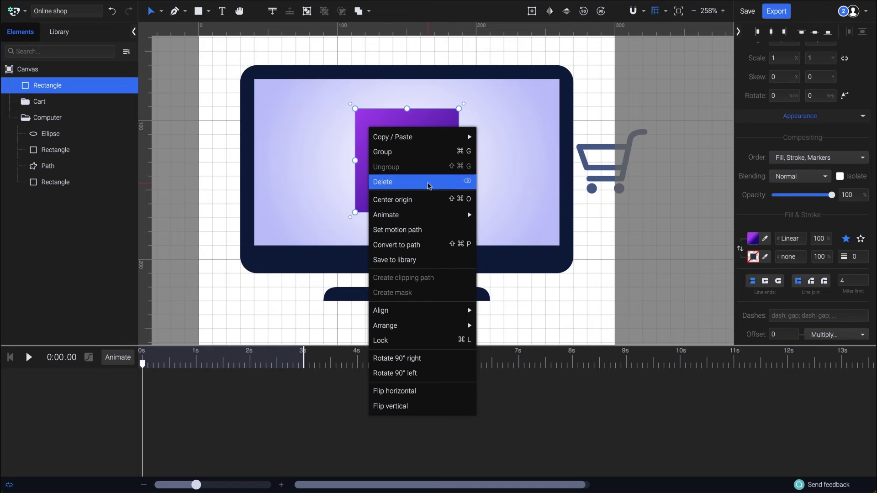
pyautogui.click(436, 247)
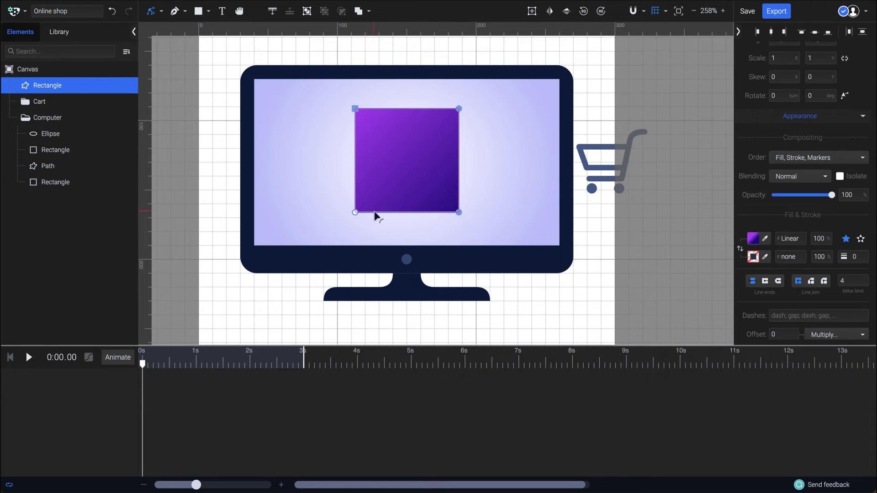
pyautogui.scroll(4, 804, 188)
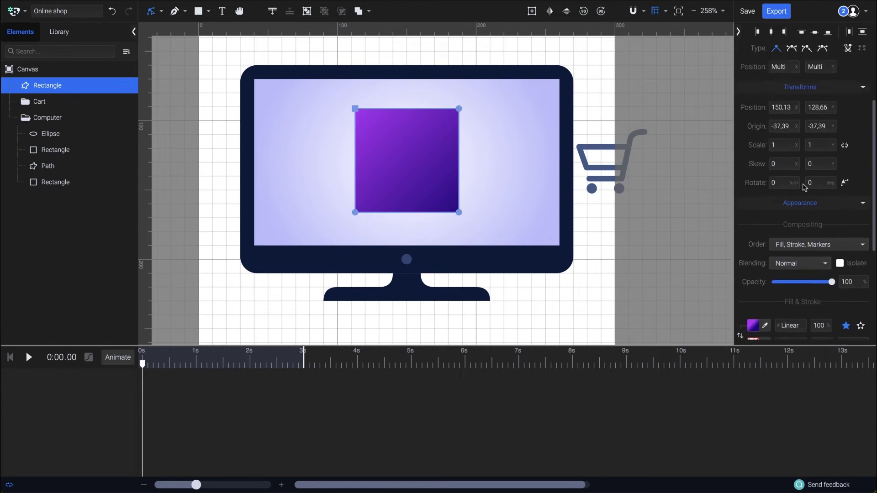
pyautogui.scroll(3, 804, 188)
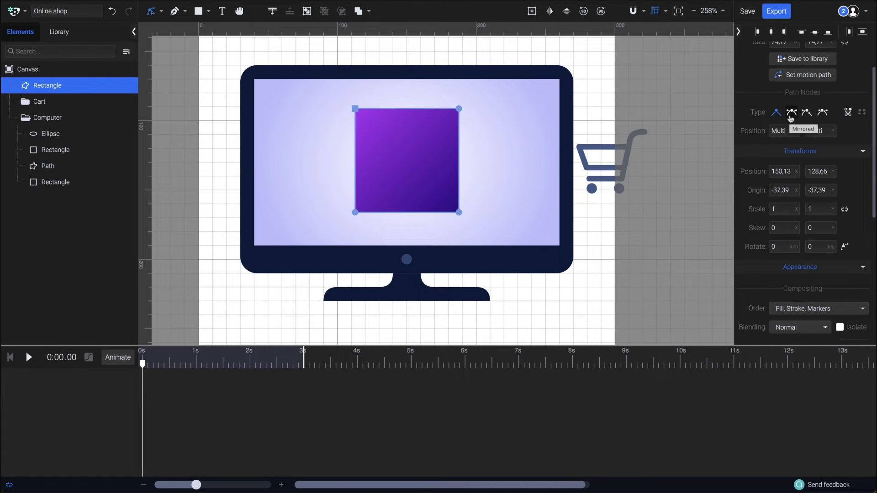
pyautogui.click(791, 113)
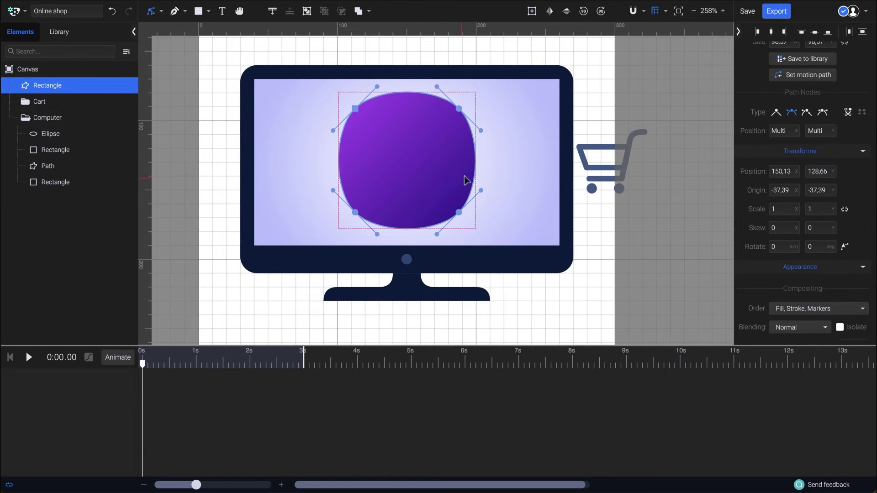
pyautogui.press('Escape')
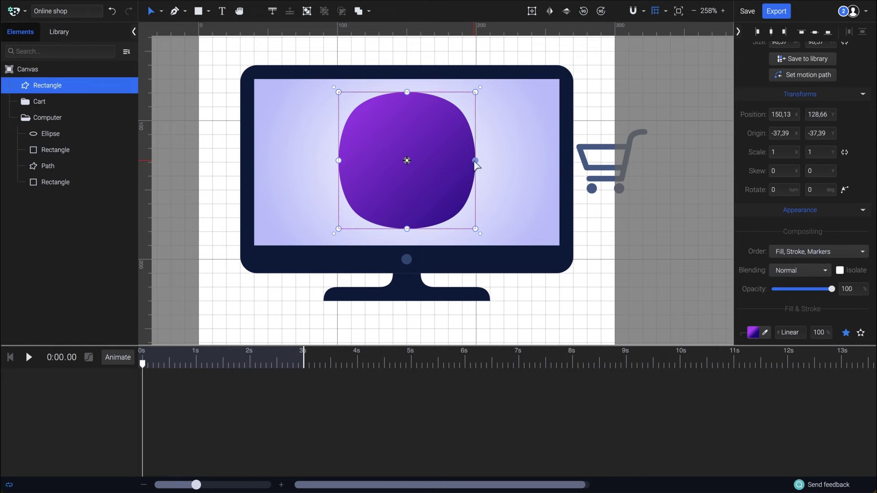
pyautogui.moveTo(476, 92); pyautogui.dragTo(456, 111)
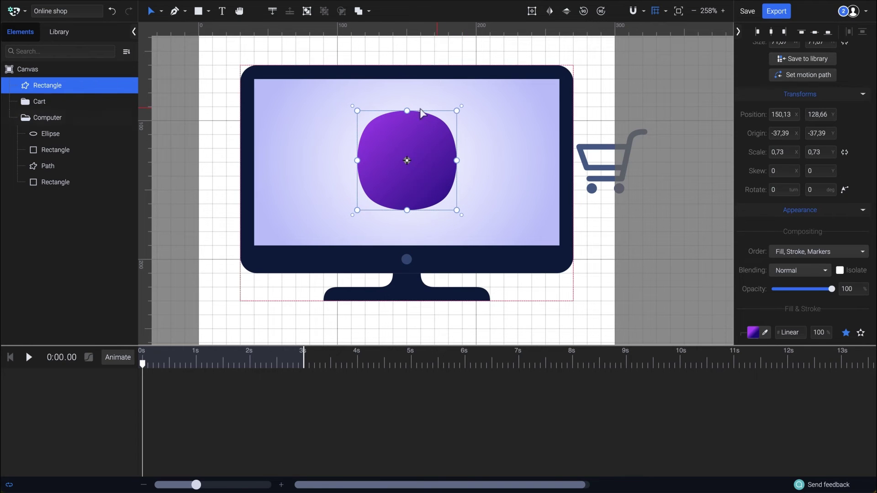
# Move the Cart group onto the blob's centre and stack it above the blob
pyautogui.click(94, 106)
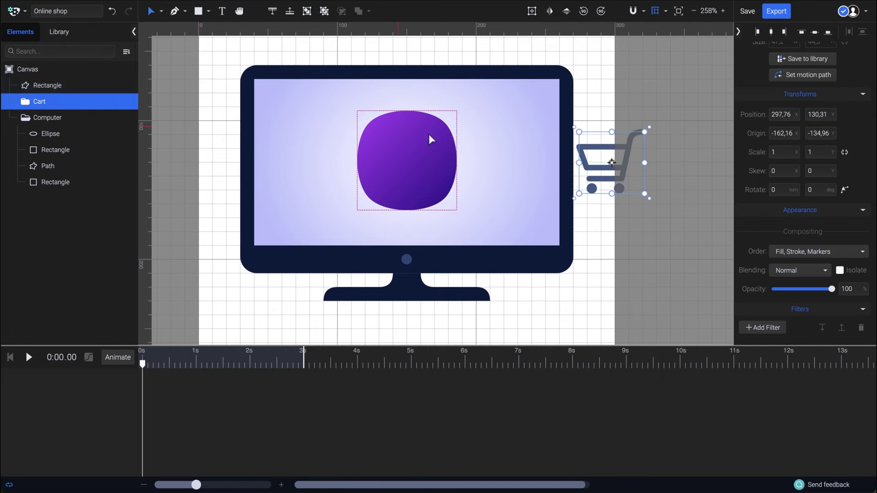
pyautogui.moveTo(596, 168); pyautogui.dragTo(394, 164)
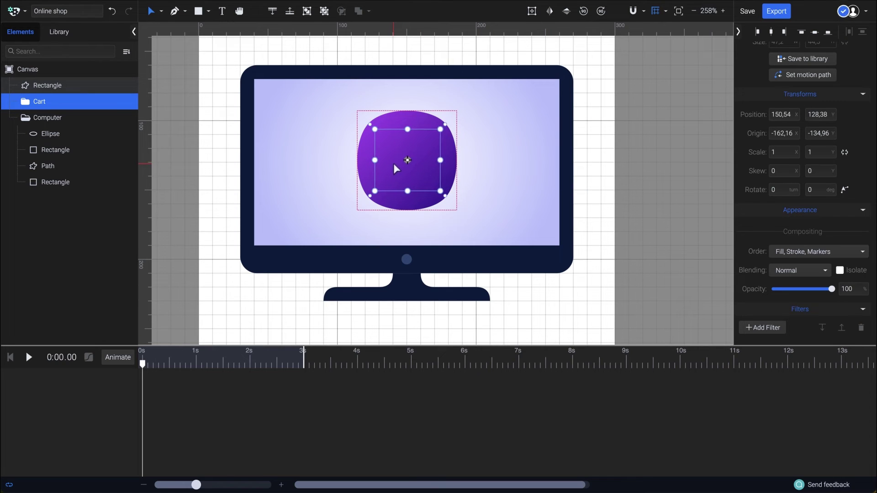
pyautogui.moveTo(39, 102); pyautogui.dragTo(12, 72)
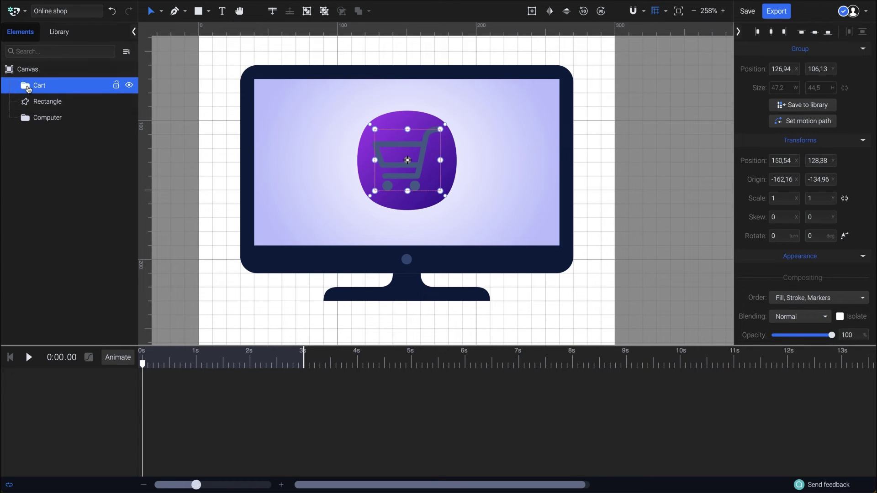
# Fill both cart wheels with white #FFFFFF
pyautogui.click(25, 85)
pyautogui.click(51, 104)
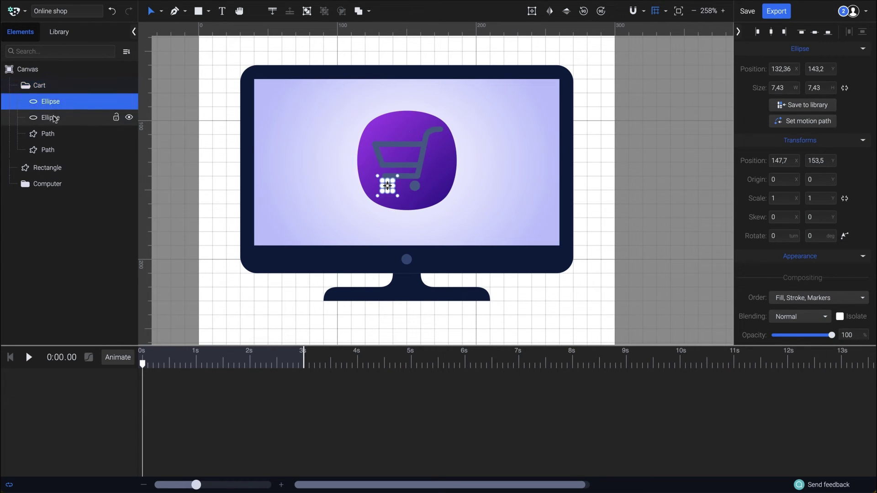
pyautogui.keyDown('shift'); pyautogui.click(54, 119); pyautogui.keyUp('shift')
pyautogui.scroll(-4, 785, 292)
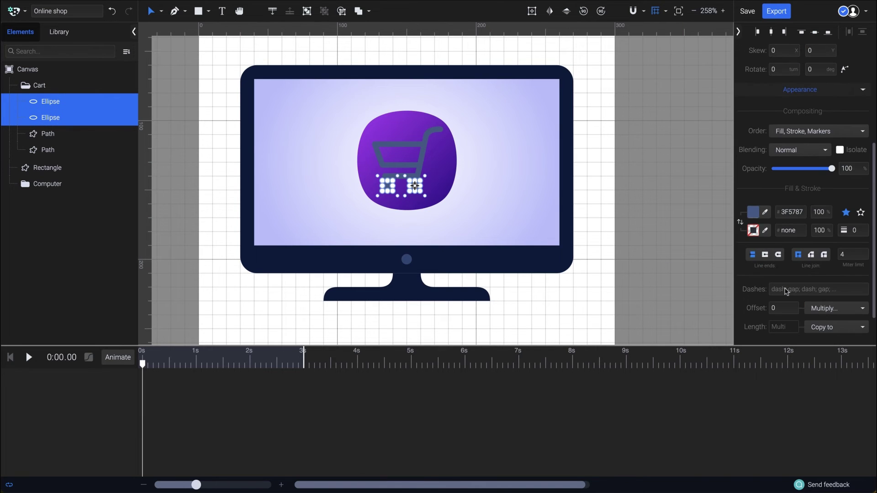
pyautogui.click(753, 214)
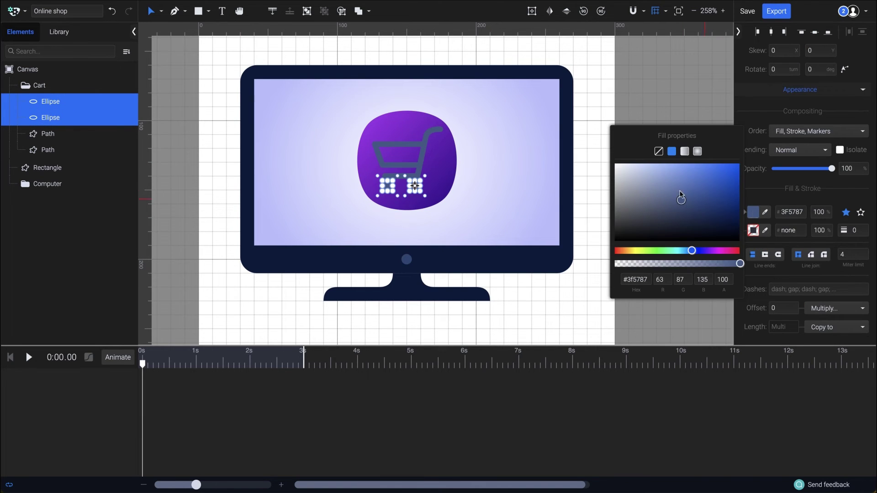
pyautogui.moveTo(681, 200); pyautogui.dragTo(615, 162)
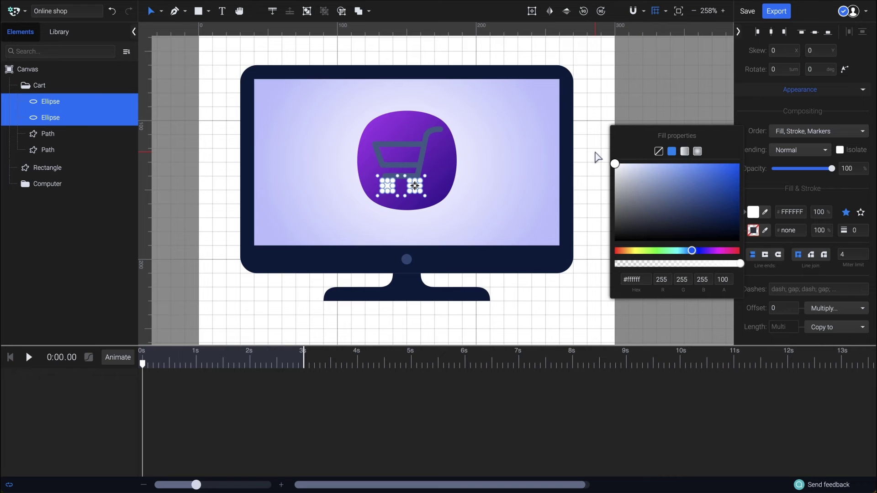
# Stroke both cart paths white #FFFFFF, undoing an accidental nudge
pyautogui.click(67, 133)
pyautogui.keyDown('shift'); pyautogui.click(67, 149); pyautogui.keyUp('shift')
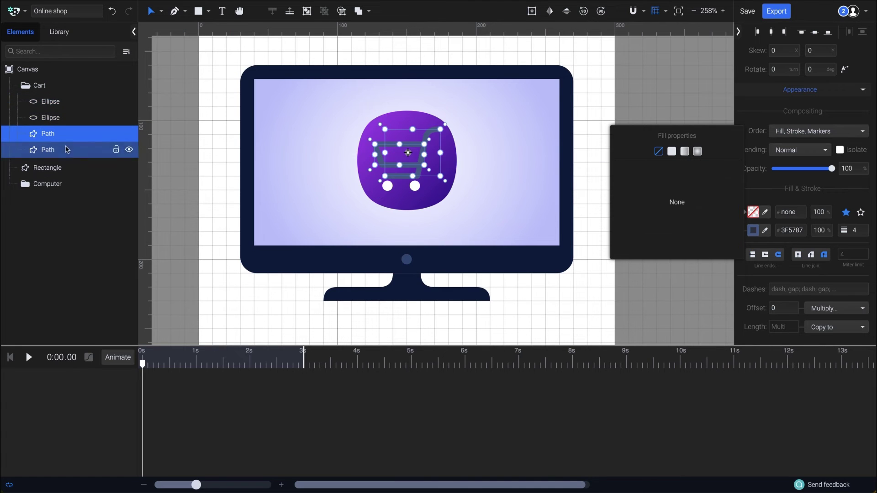
pyautogui.click(753, 230)
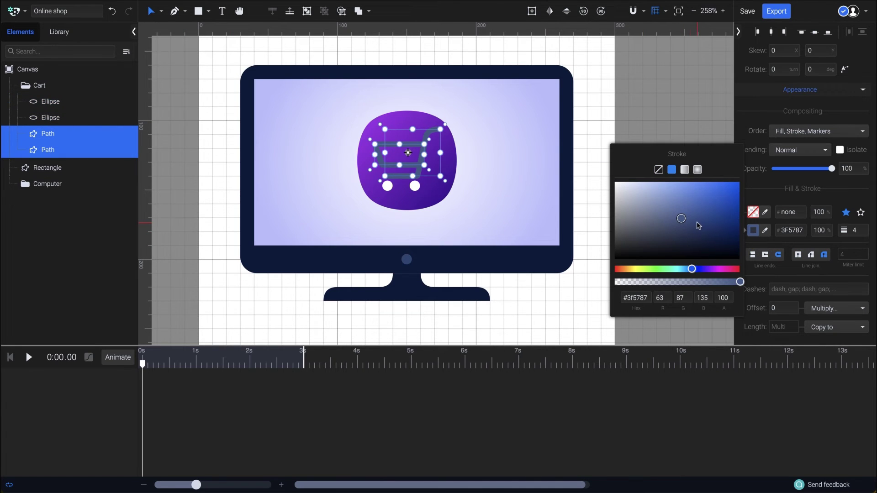
pyautogui.moveTo(681, 220); pyautogui.dragTo(612, 179)
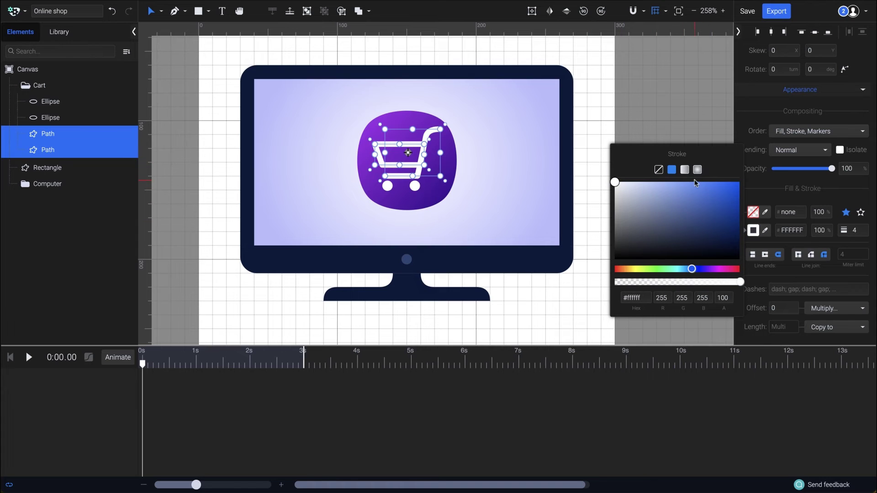
pyautogui.click(150, 12)
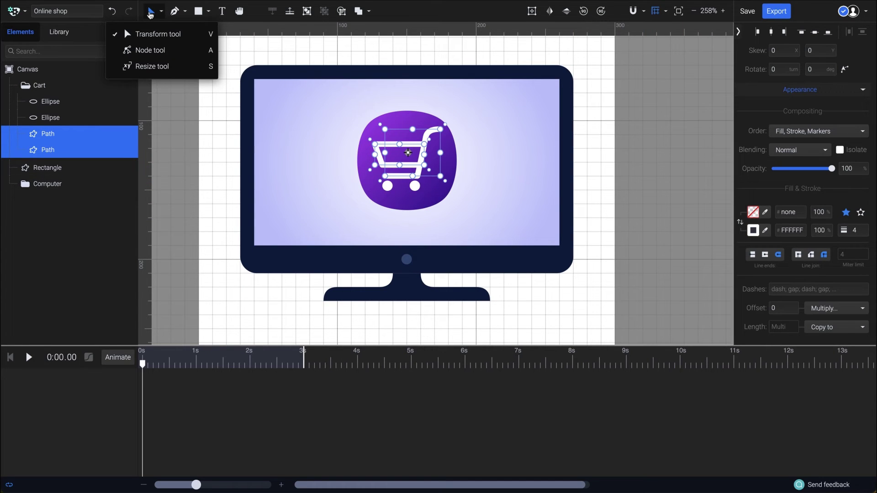
pyautogui.moveTo(417, 146); pyautogui.dragTo(424, 147)
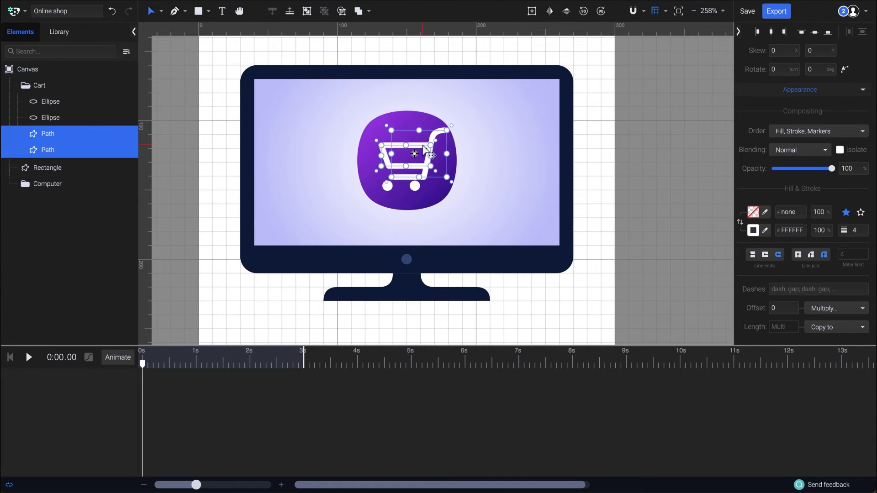
pyautogui.hotkey('ctrl', 'z')
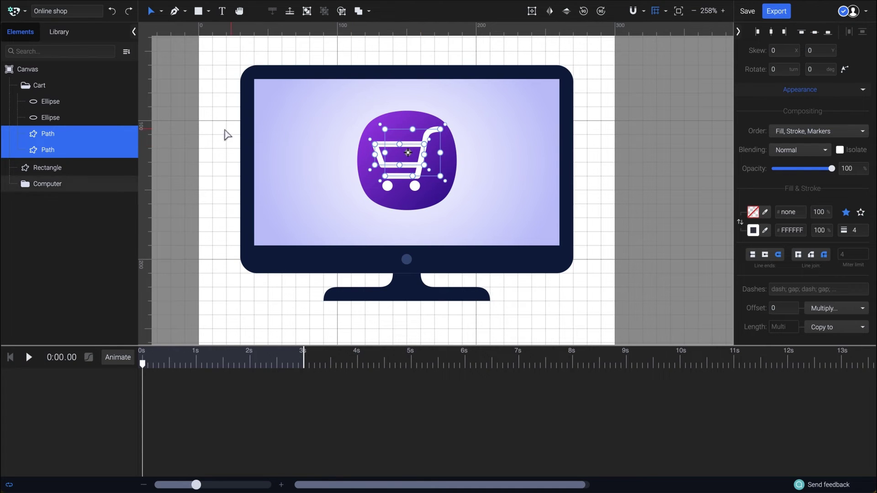
# Shift the Cart group slightly right and down to 154.03, 130.31 and scale it to 0.82
pyautogui.click(64, 86)
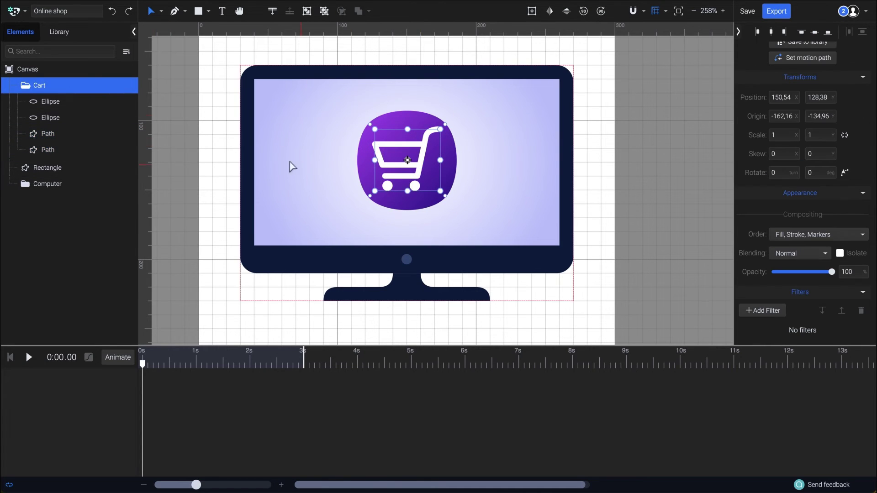
pyautogui.moveTo(415, 180); pyautogui.dragTo(420, 183)
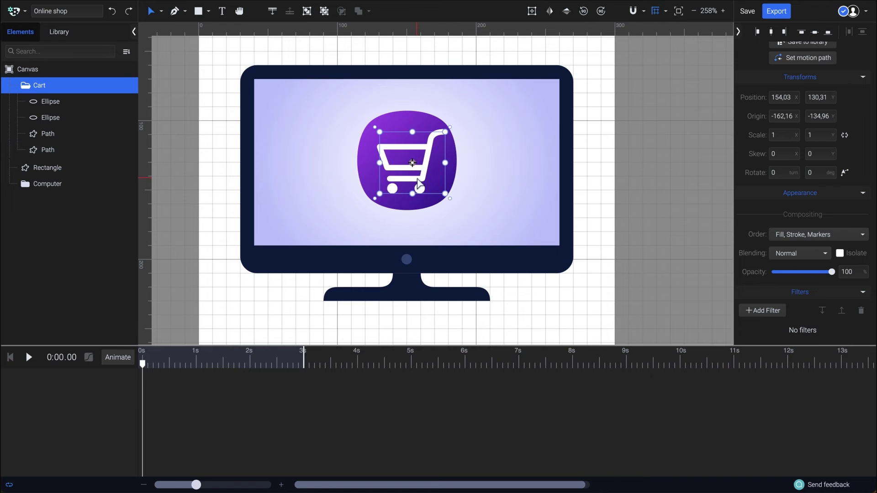
pyautogui.moveTo(445, 132); pyautogui.dragTo(438, 136)
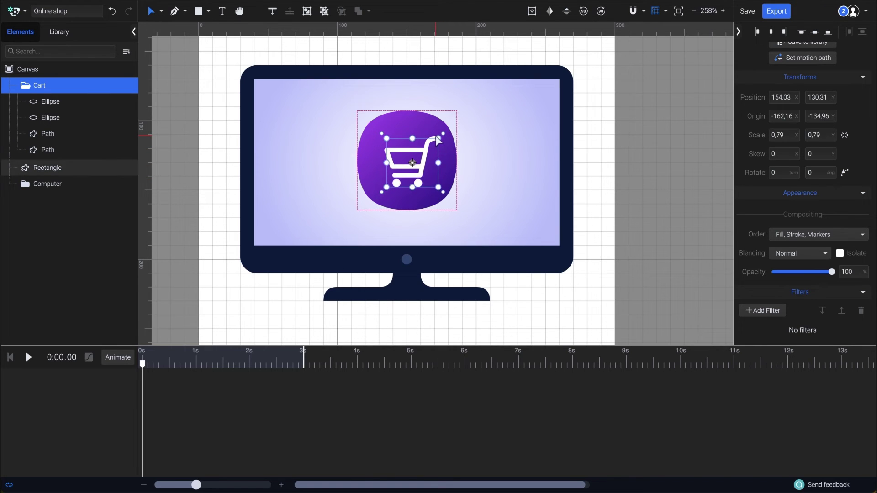
pyautogui.click(508, 177)
pyautogui.scroll(5, 459, 118)
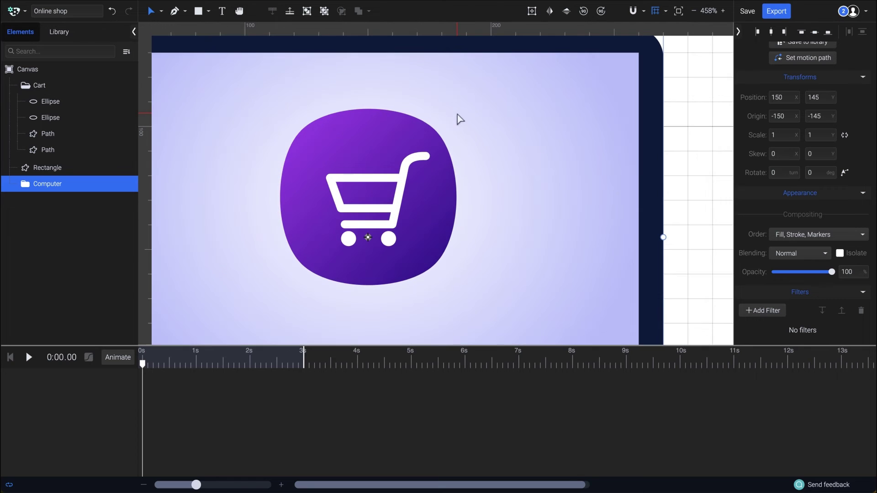
pyautogui.click(208, 11)
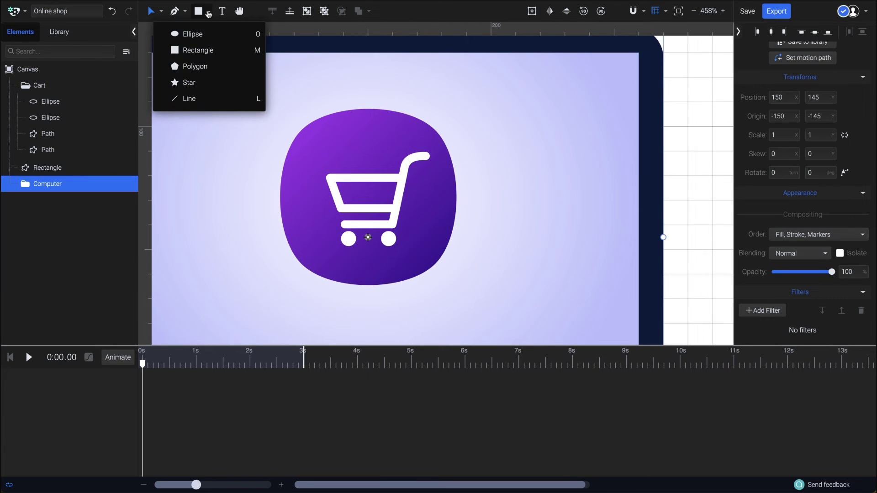
# Draw a small circle at the tile's top-right corner with a white 1 px outline
pyautogui.click(206, 34)
pyautogui.moveTo(431, 123)
pyautogui.mouseDown()
pyautogui.moveTo(451, 143)
pyautogui.moveTo(436, 123)
pyautogui.mouseUp()
pyautogui.click(757, 230)
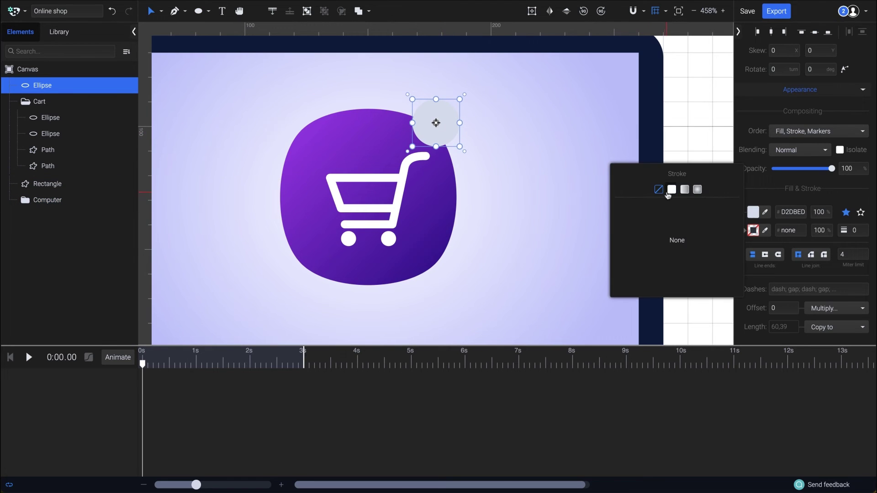
pyautogui.click(671, 189)
pyautogui.moveTo(656, 220); pyautogui.dragTo(615, 201)
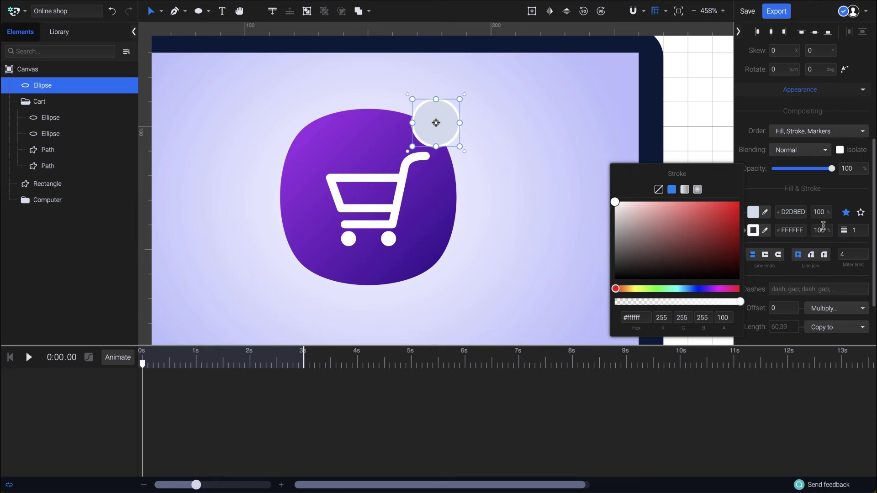
# Fill the badge circle with a saturated deep pink
pyautogui.click(753, 212)
pyautogui.moveTo(700, 250); pyautogui.dragTo(733, 251)
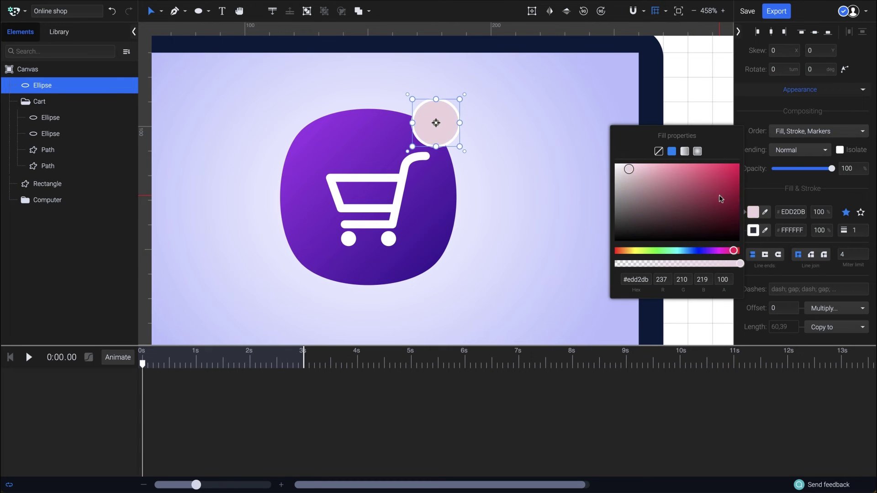
pyautogui.moveTo(722, 200); pyautogui.dragTo(719, 164)
pyautogui.click(515, 239)
pyautogui.scroll(-5, 514, 242)
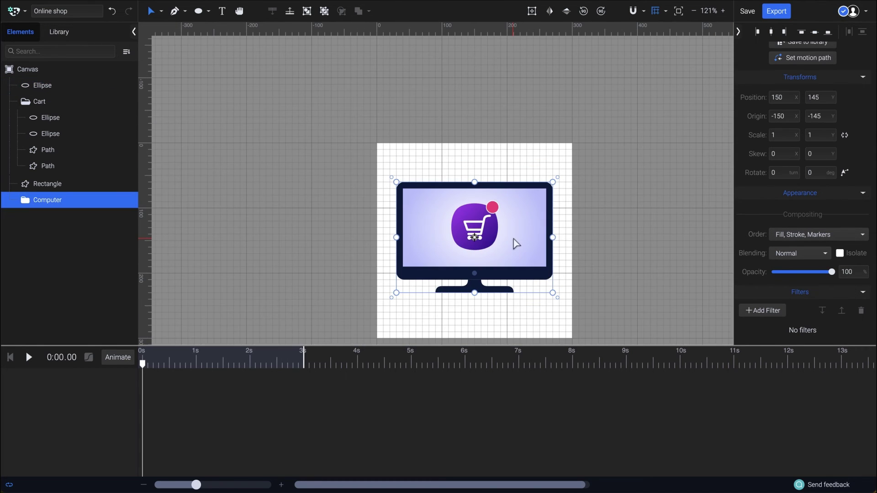
pyautogui.scroll(3, 493, 224)
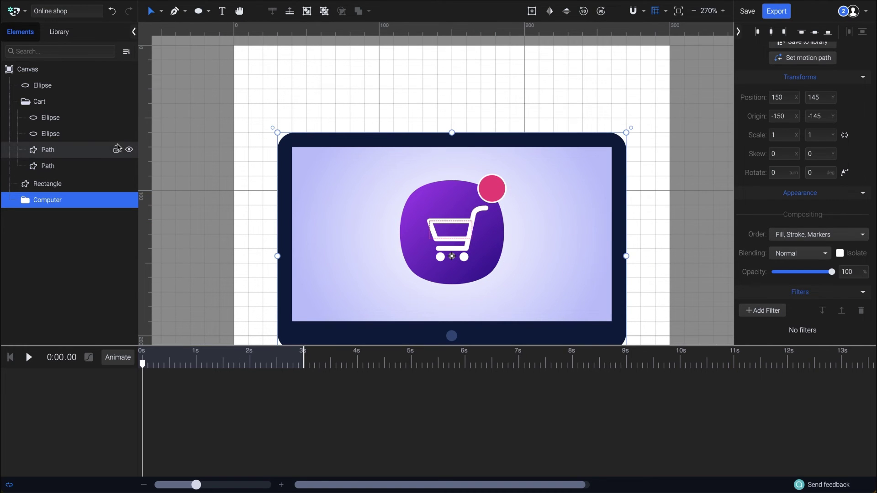
# Open the Symbols library and widen the panel to show more columns
pyautogui.click(64, 33)
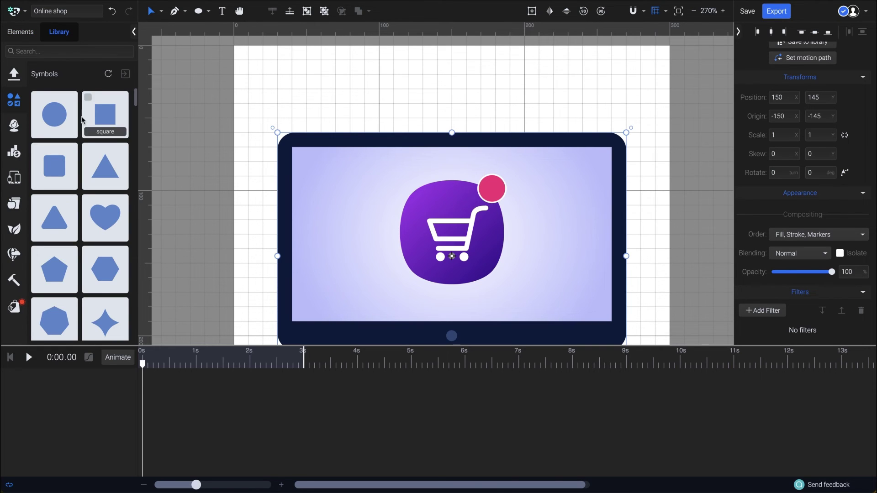
pyautogui.scroll(-5, 83, 141)
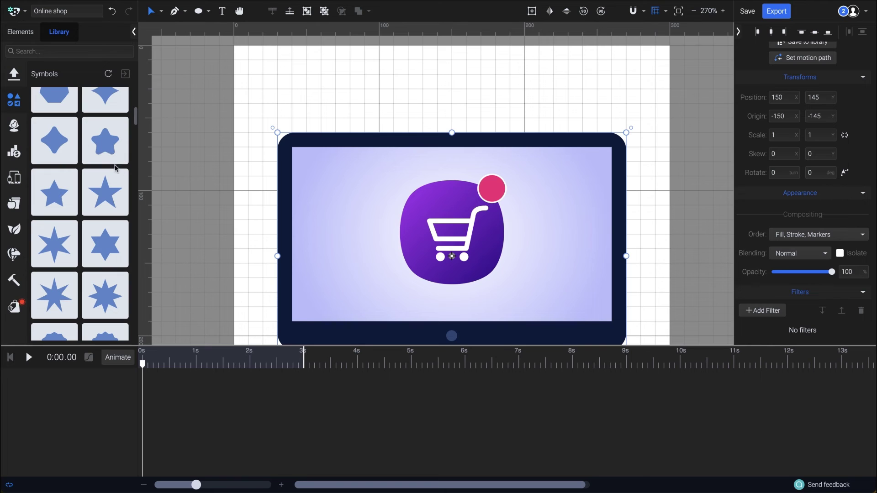
pyautogui.moveTo(141, 171); pyautogui.dragTo(217, 172)
pyautogui.scroll(-4, 186, 193)
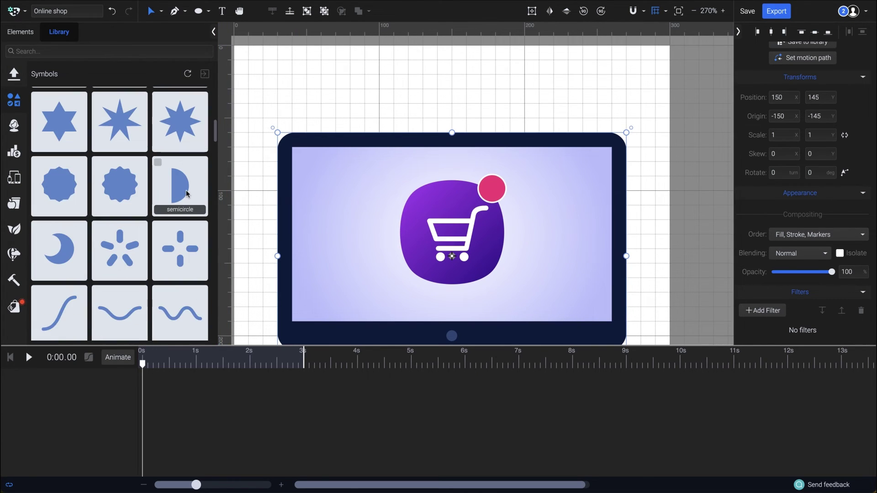
pyautogui.scroll(-5, 187, 193)
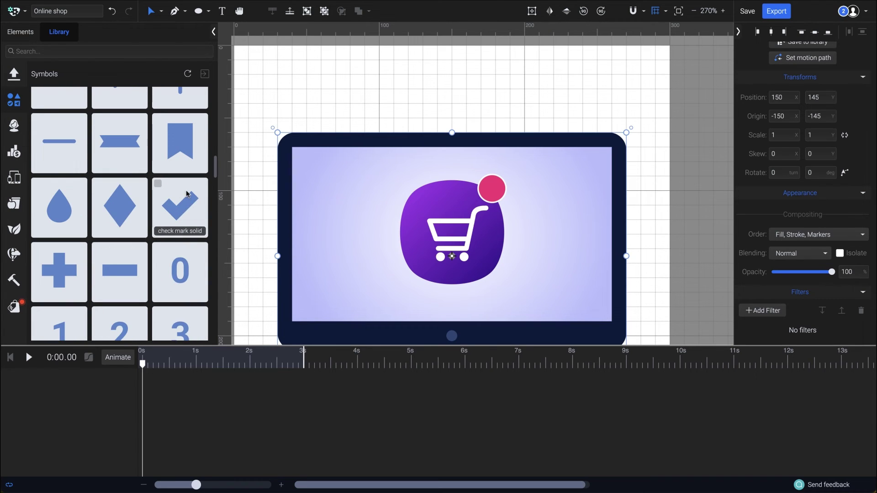
pyautogui.scroll(-3, 186, 193)
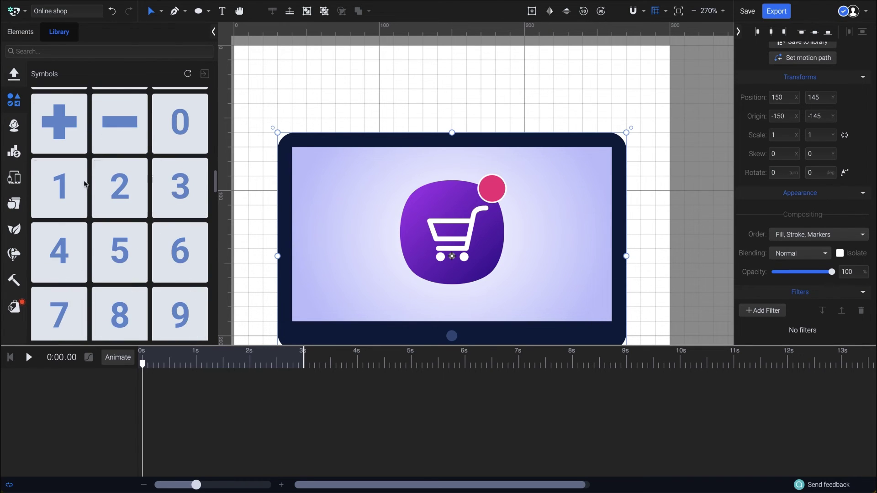
# Insert the '1' and hand cursor library symbols onto the canvas
pyautogui.click(37, 165)
pyautogui.scroll(-2, 155, 187)
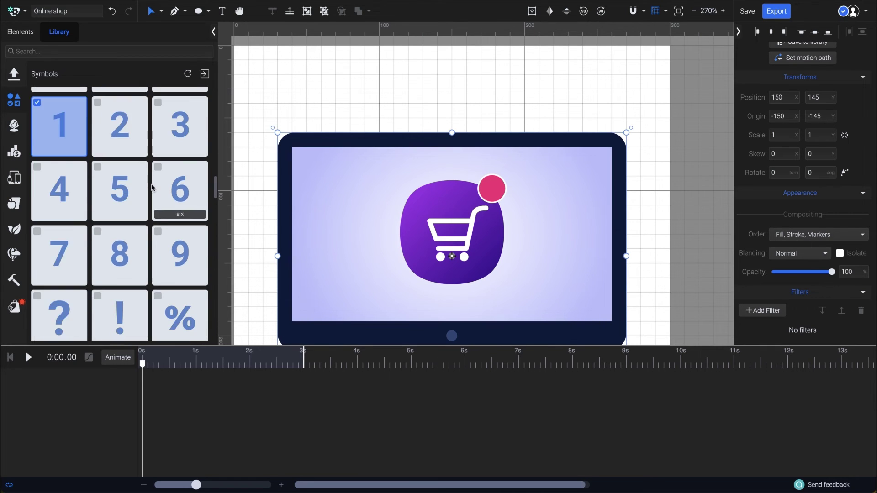
pyautogui.scroll(-12, 153, 186)
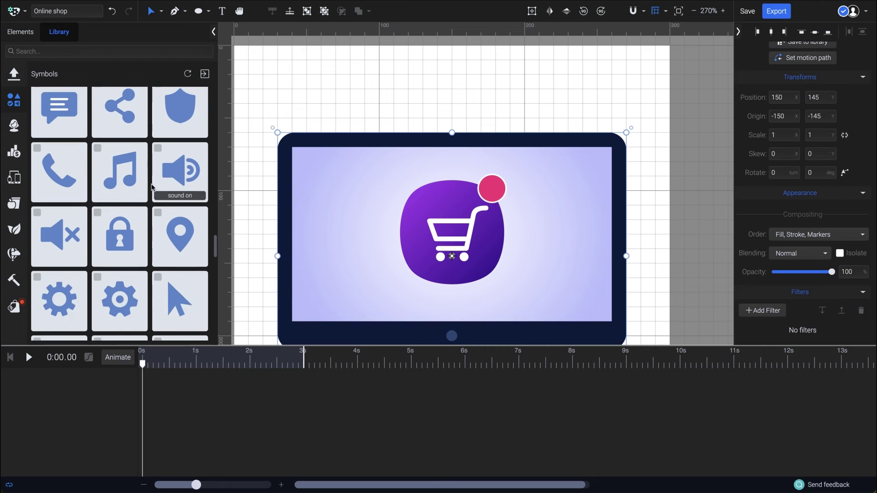
pyautogui.scroll(-3, 152, 186)
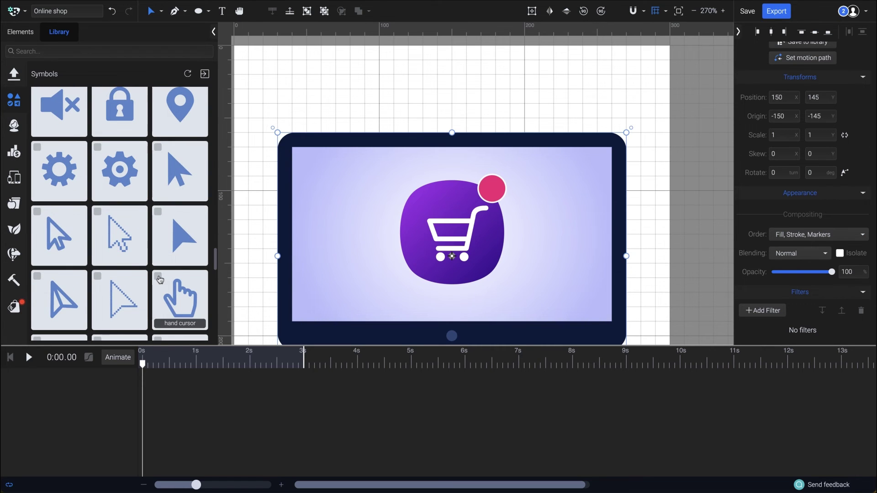
pyautogui.click(158, 277)
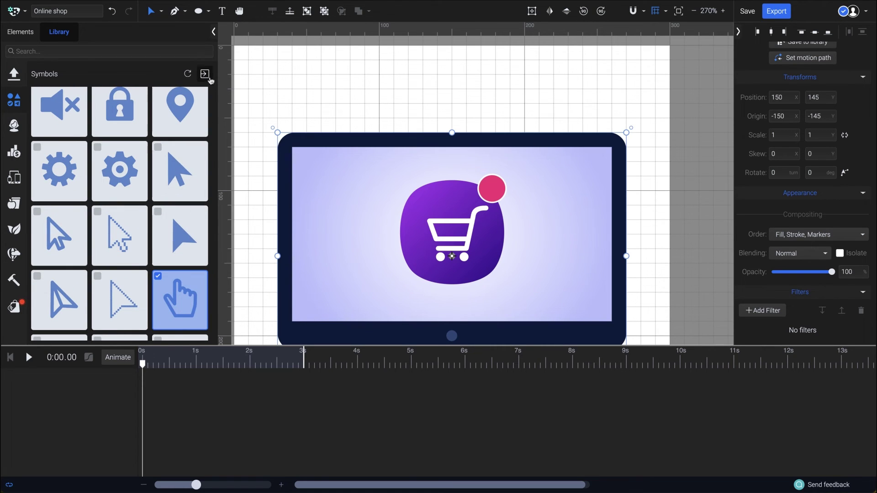
pyautogui.click(209, 78)
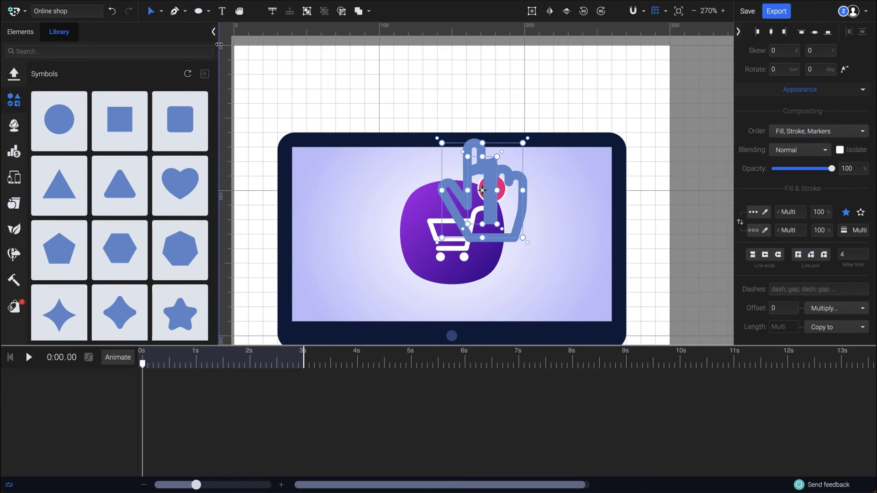
pyautogui.moveTo(218, 46); pyautogui.dragTo(132, 48)
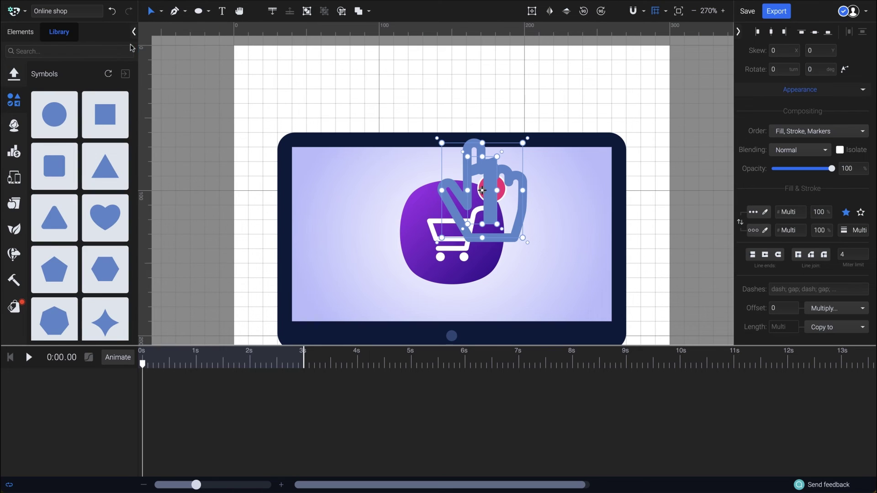
# Select only the hand cursor layer and move it toward the lower right
pyautogui.click(26, 34)
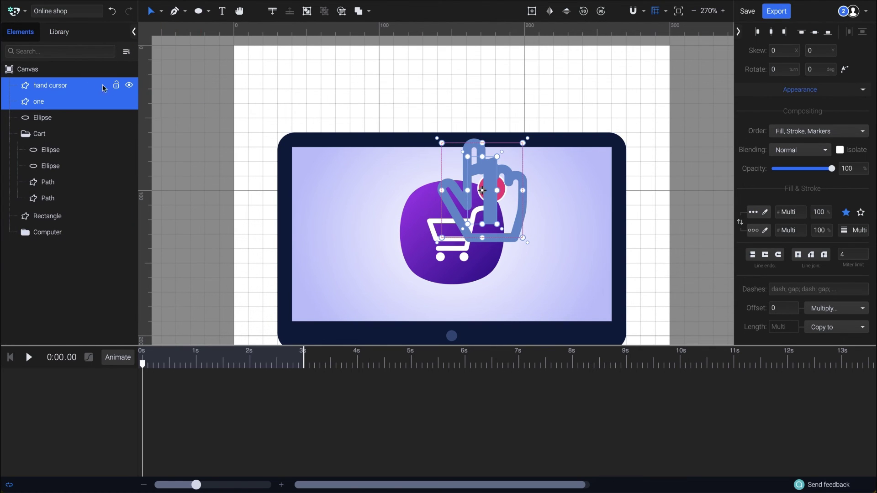
pyautogui.click(77, 86)
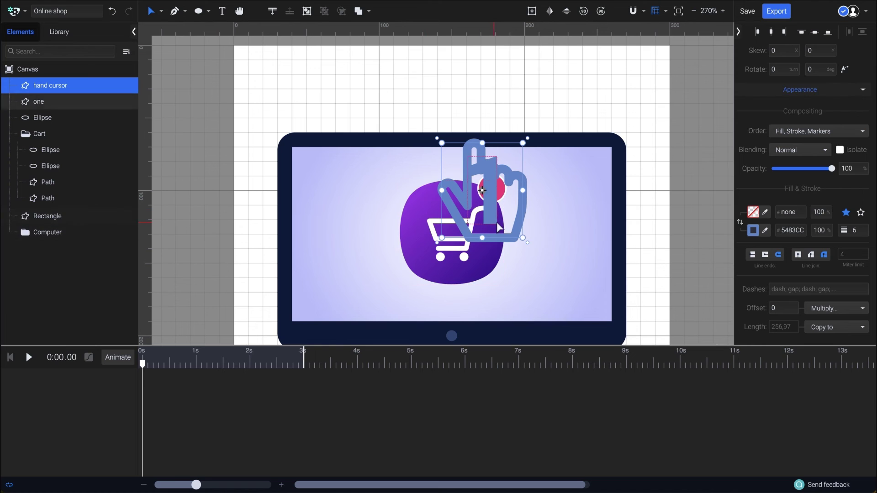
pyautogui.moveTo(517, 229); pyautogui.dragTo(593, 292)
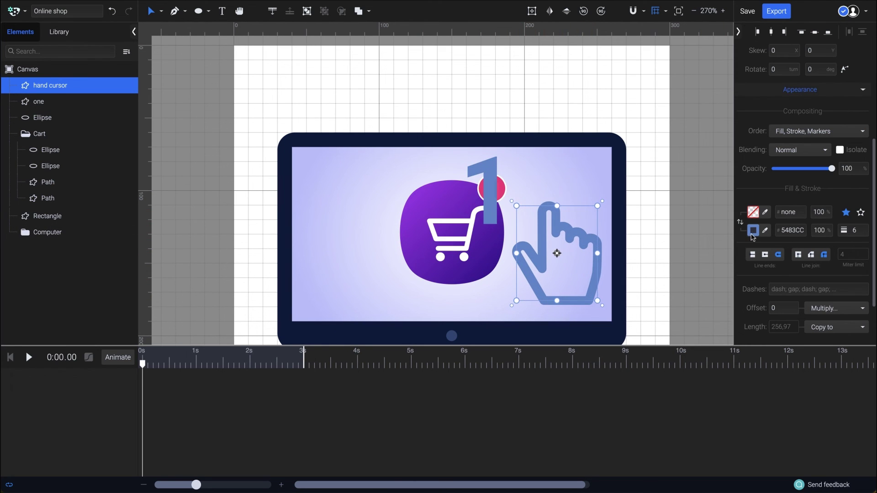
# Give the hand a flat #FFFFFF fill and a #140F43 outline of width 3
pyautogui.click(754, 213)
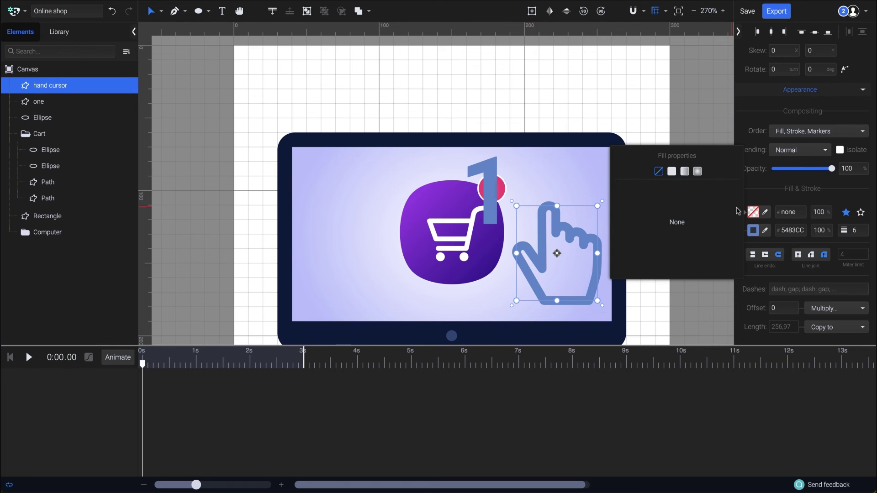
pyautogui.click(671, 176)
pyautogui.moveTo(635, 195); pyautogui.dragTo(615, 184)
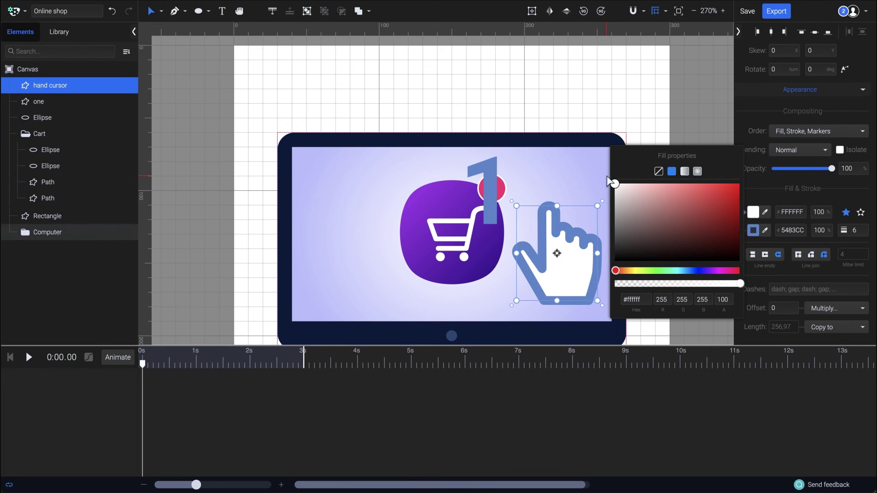
pyautogui.click(753, 230)
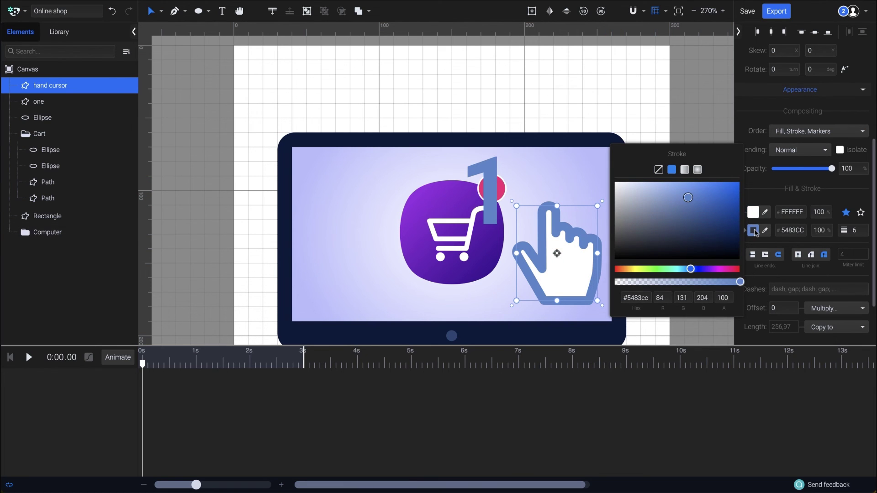
pyautogui.click(700, 269)
pyautogui.moveTo(688, 200); pyautogui.dragTo(711, 241)
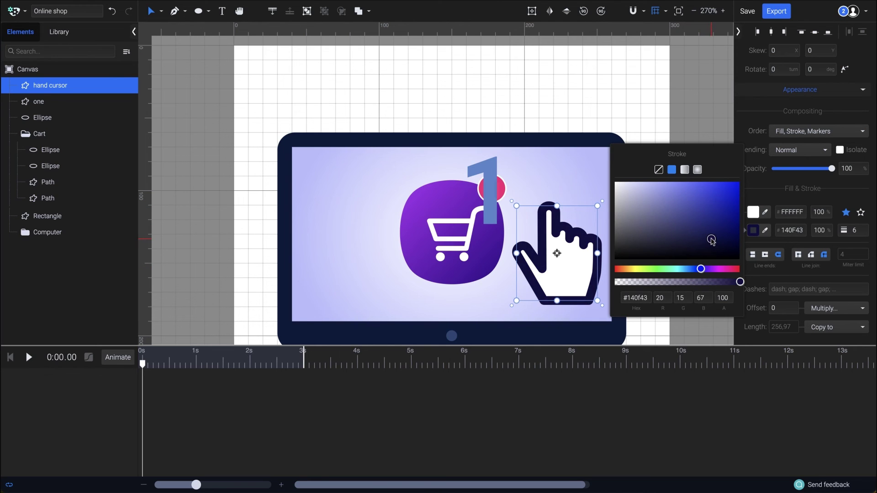
pyautogui.click(858, 232)
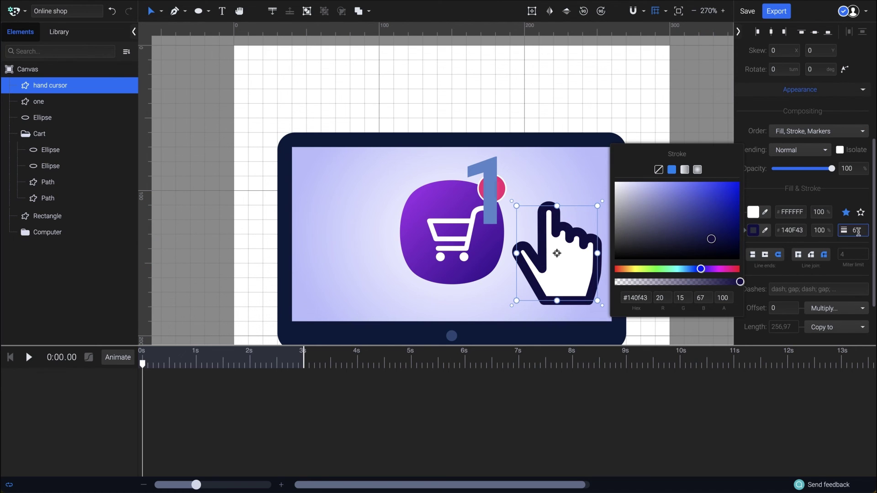
pyautogui.press('Down')
pyautogui.press('Down')
pyautogui.press('Down')
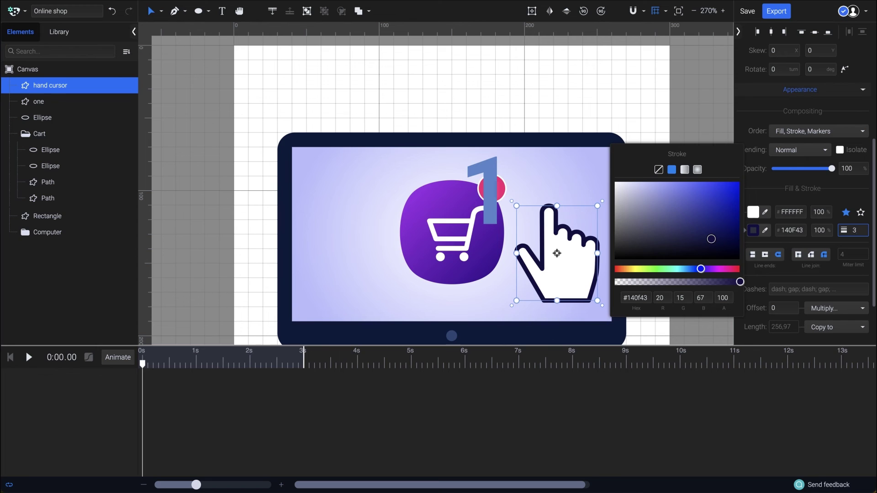
# Shrink the hand cursor and place it over the cart's lower right
pyautogui.moveTo(597, 206)
pyautogui.mouseDown()
pyautogui.moveTo(581, 231)
pyautogui.moveTo(489, 273)
pyautogui.mouseUp()
pyautogui.click(558, 252)
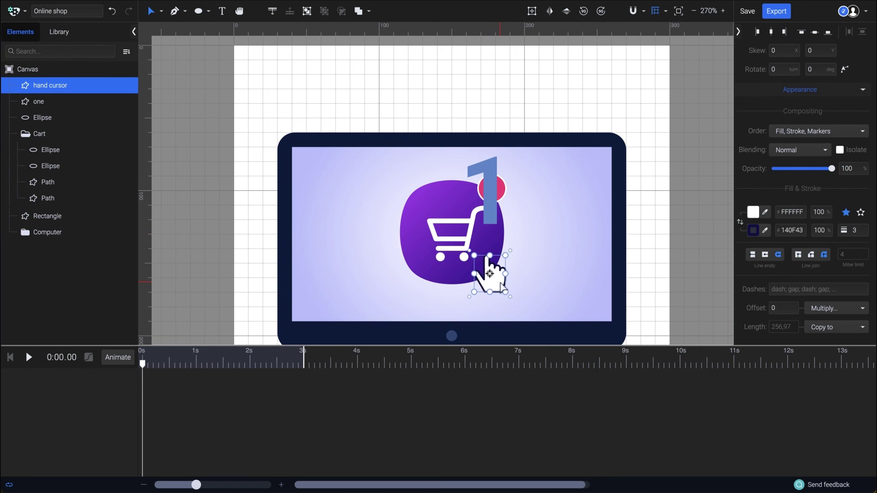
pyautogui.click(492, 211)
# Scale the 1 down into the red badge circle and fill it #FFFFFF
pyautogui.scroll(3, 491, 204)
pyautogui.moveTo(504, 131); pyautogui.dragTo(495, 167)
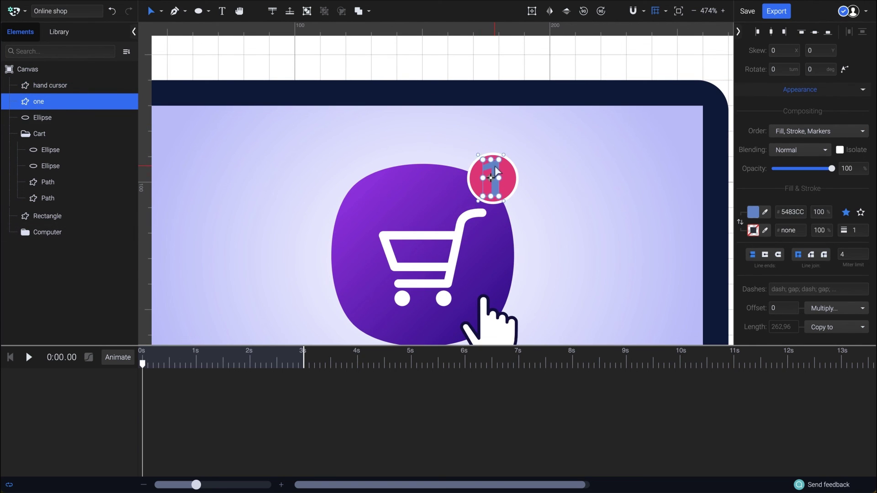
pyautogui.click(753, 212)
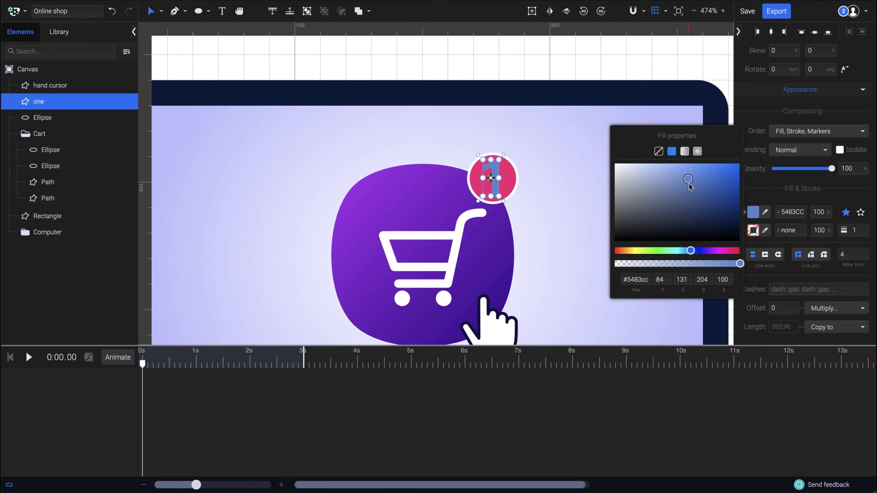
pyautogui.moveTo(689, 186); pyautogui.dragTo(593, 161)
pyautogui.click(593, 161)
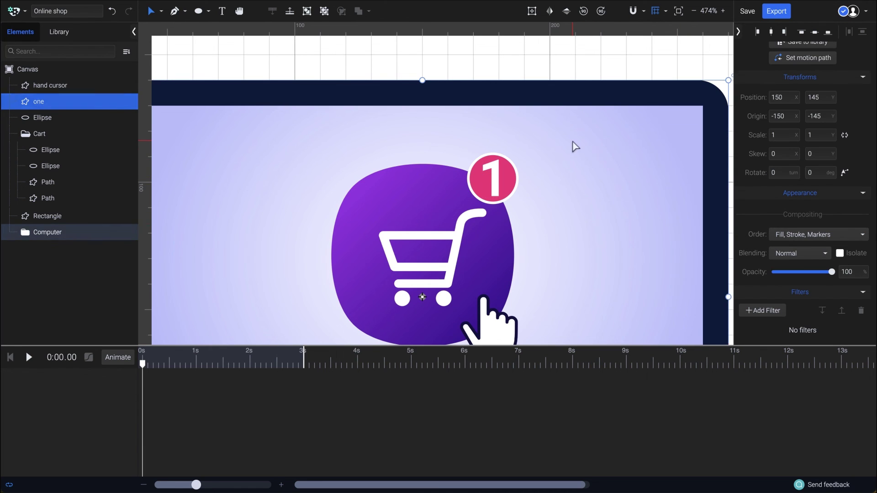
# Clear the selection and zoom out to view the finished monitor illustration
pyautogui.click(496, 182)
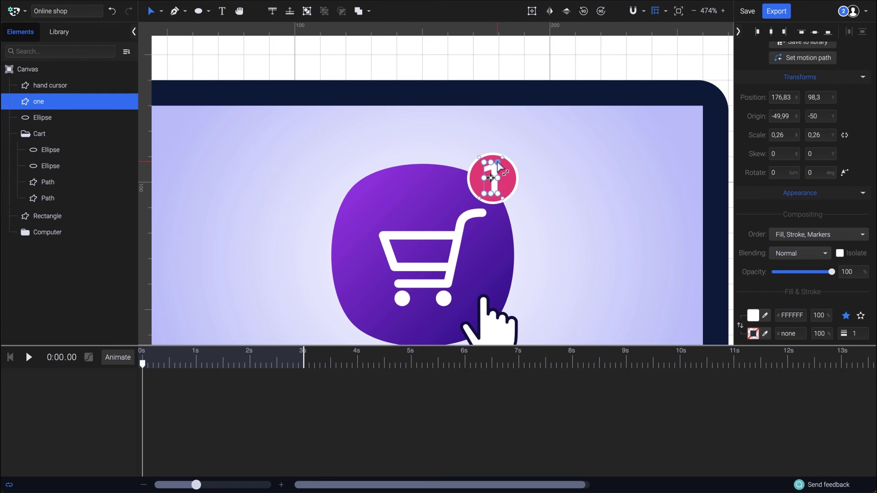
pyautogui.click(568, 160)
pyautogui.scroll(-3, 575, 185)
pyautogui.scroll(-1, 575, 184)
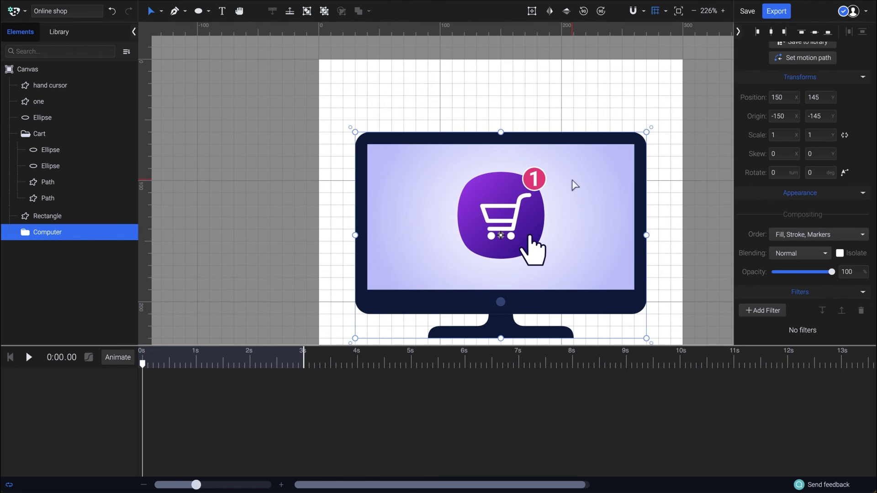
pyautogui.click(553, 99)
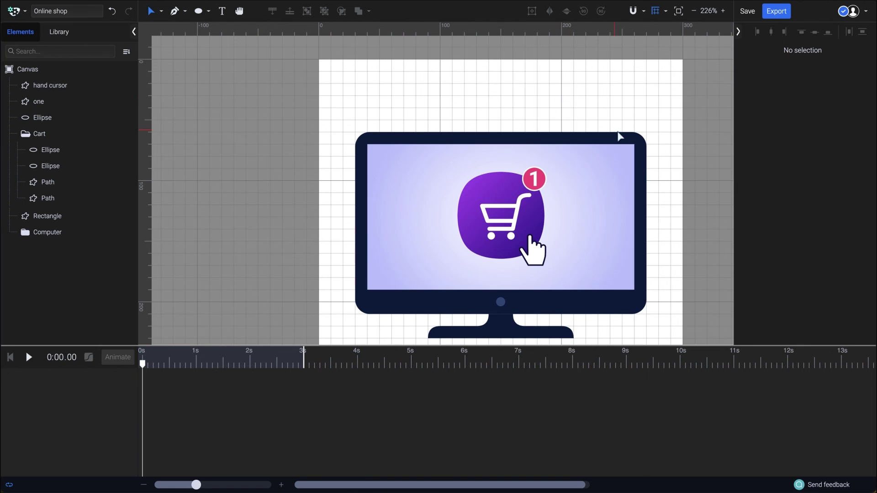
pyautogui.scroll(-2, 619, 135)
pyautogui.hscroll(3, 619, 135)
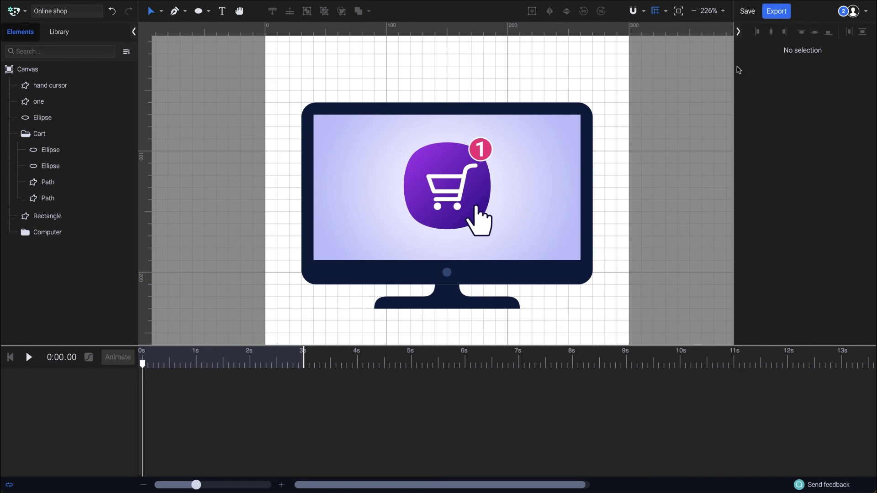
# Export the illustration as a Responsive web SVG named Online shop.svg
pyautogui.click(777, 12)
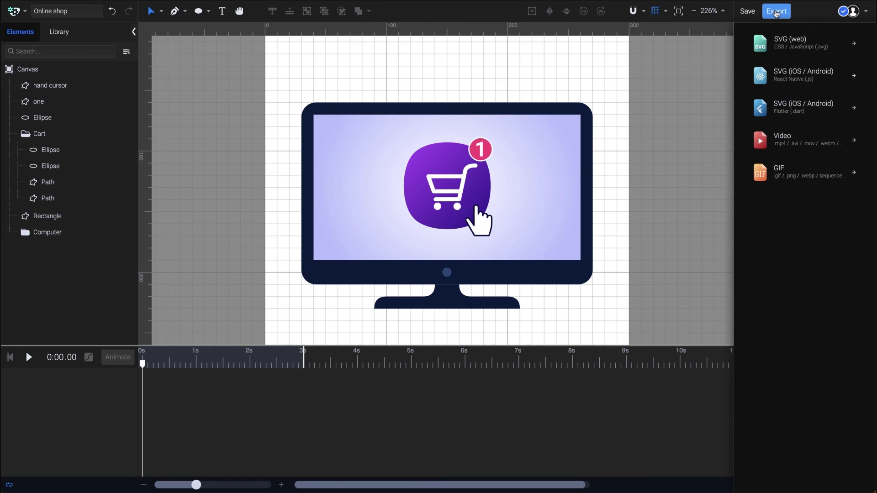
pyautogui.click(794, 44)
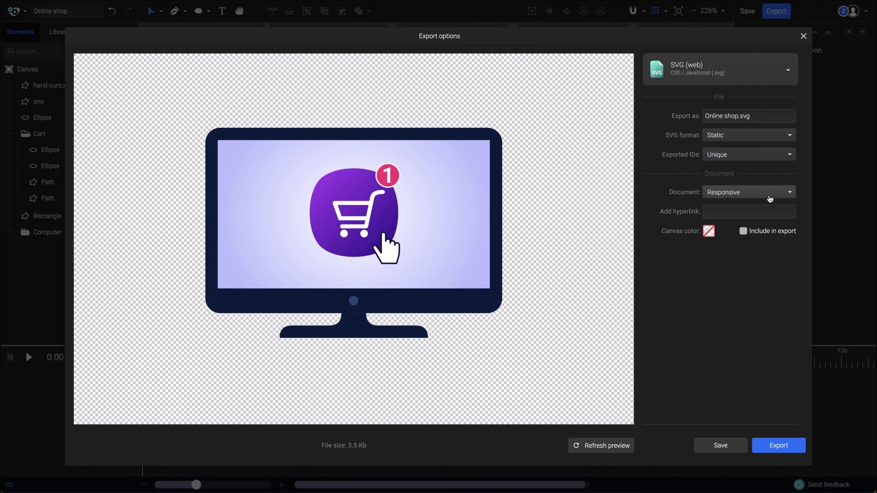
pyautogui.click(770, 198)
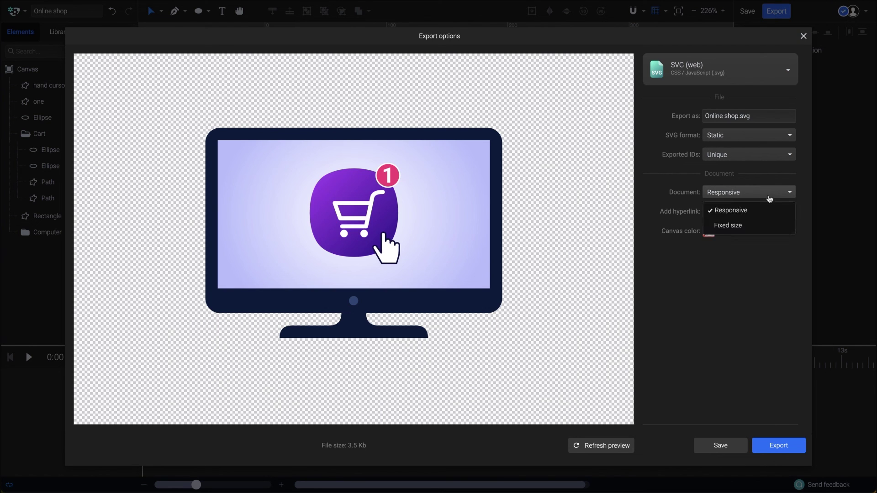
pyautogui.click(767, 226)
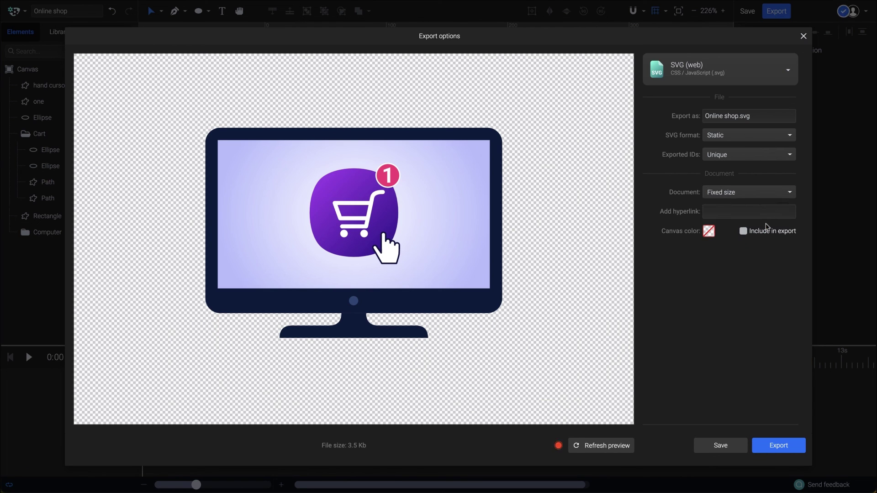
pyautogui.click(625, 446)
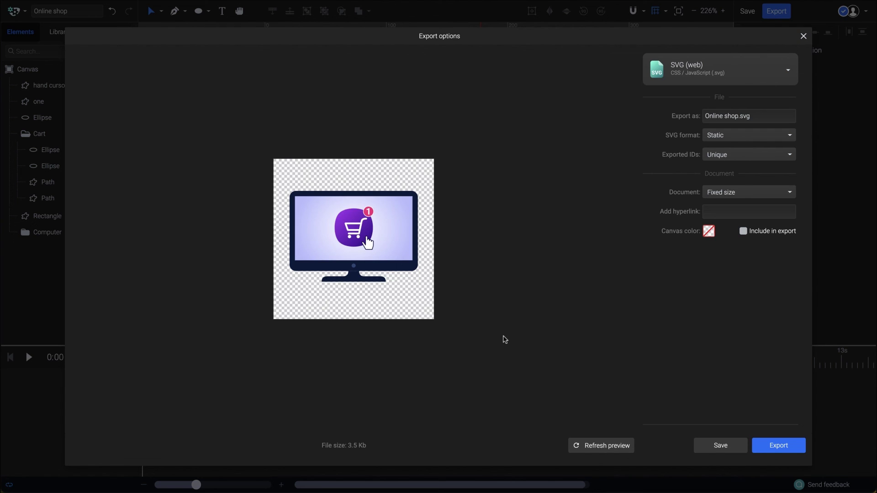
pyautogui.click(766, 193)
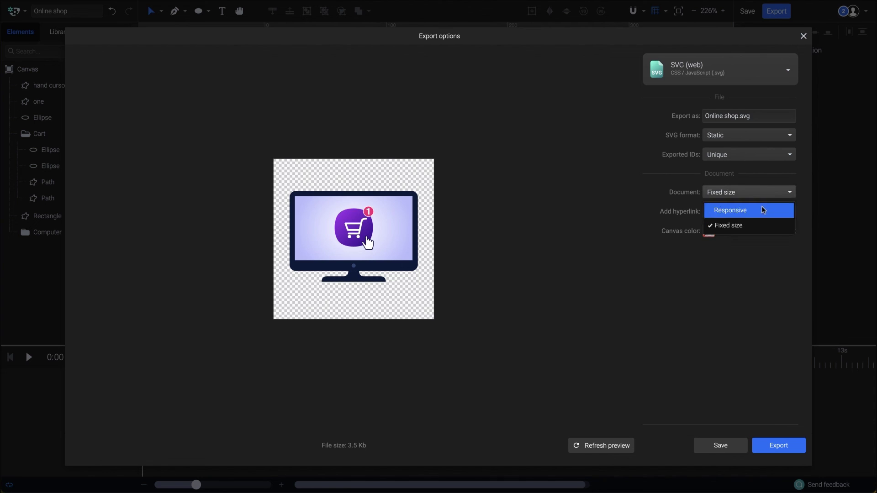
pyautogui.click(762, 208)
pyautogui.click(624, 445)
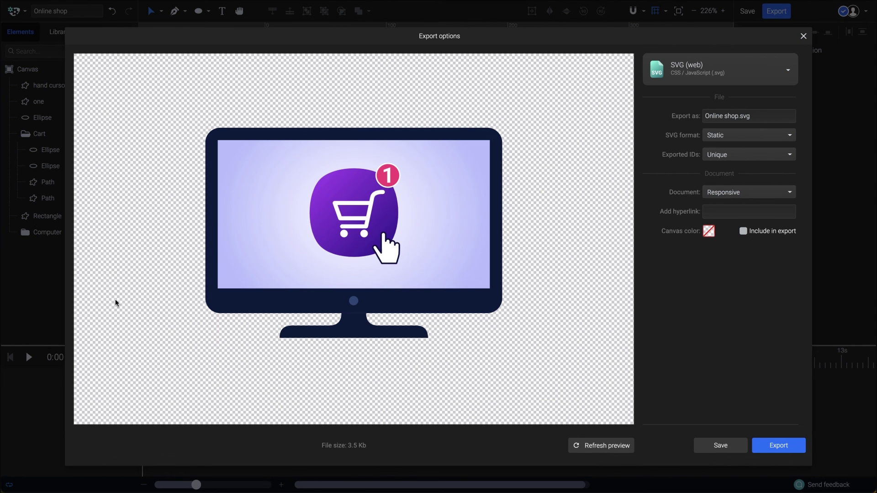
pyautogui.click(794, 450)
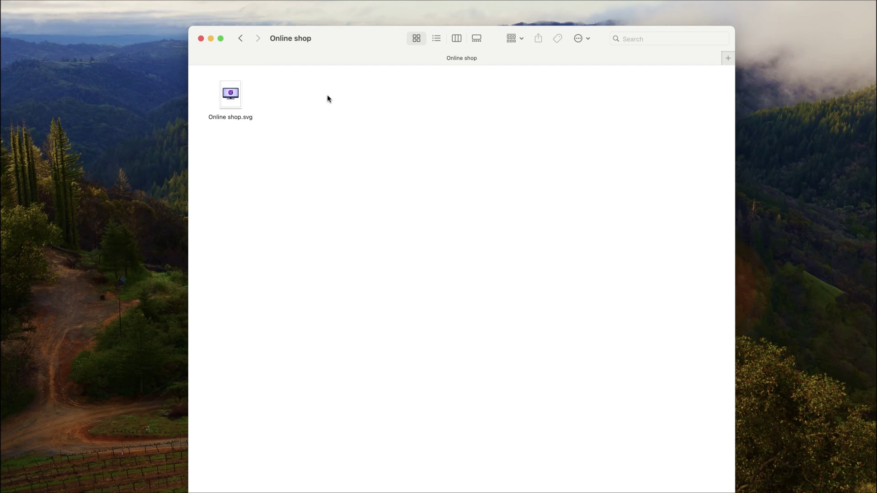
# Open Online shop.svg from Finder in Google Chrome
pyautogui.click(231, 106)
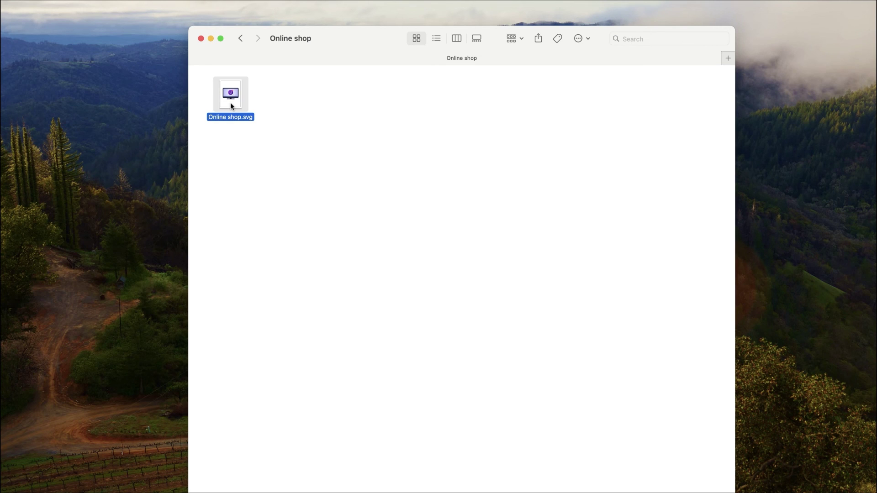
pyautogui.rightClick(231, 106)
pyautogui.moveTo(320, 117)
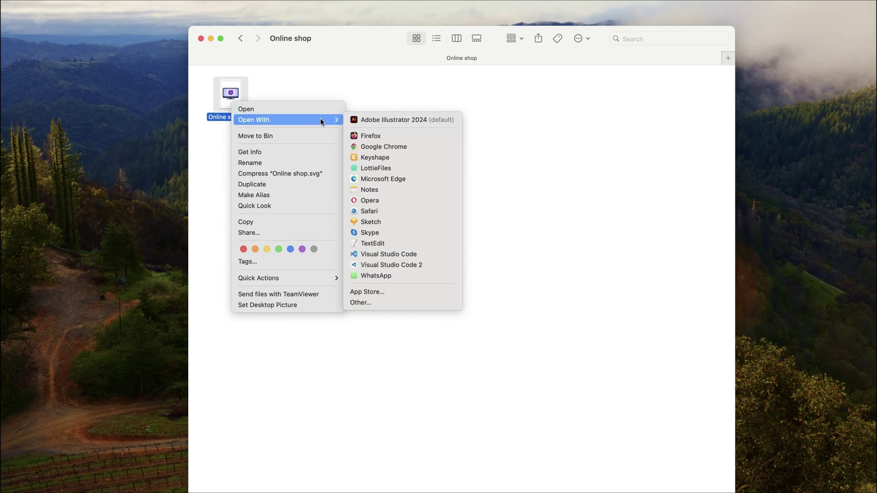
pyautogui.click(398, 145)
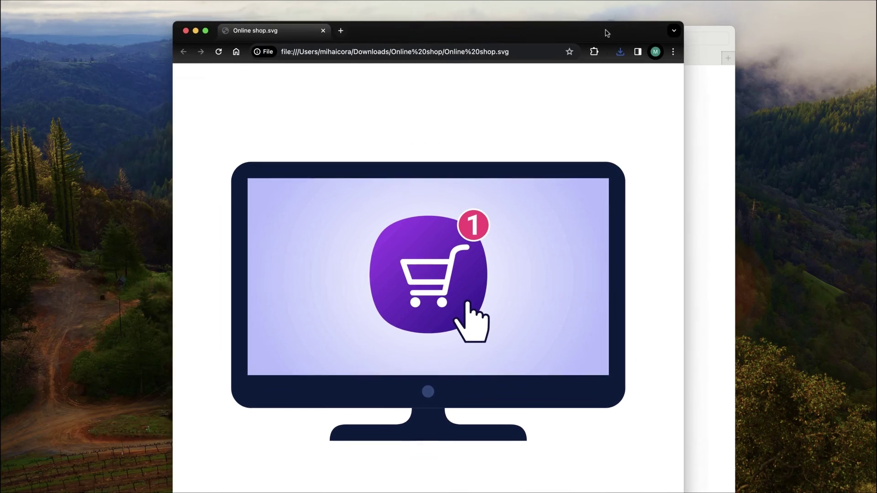
# Resize the Chrome window much smaller and centre it over Finder, with the artwork scaling to fit
pyautogui.moveTo(682, 17); pyautogui.dragTo(868, 21)
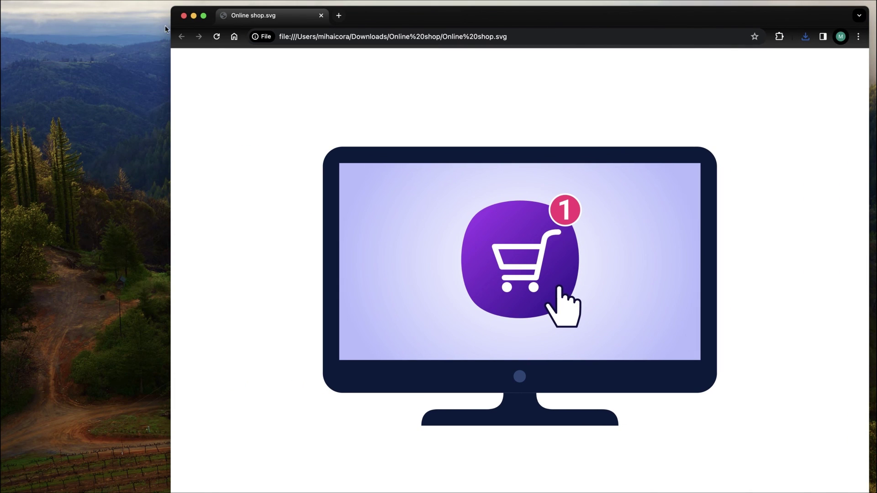
pyautogui.moveTo(172, 25); pyautogui.dragTo(590, 229)
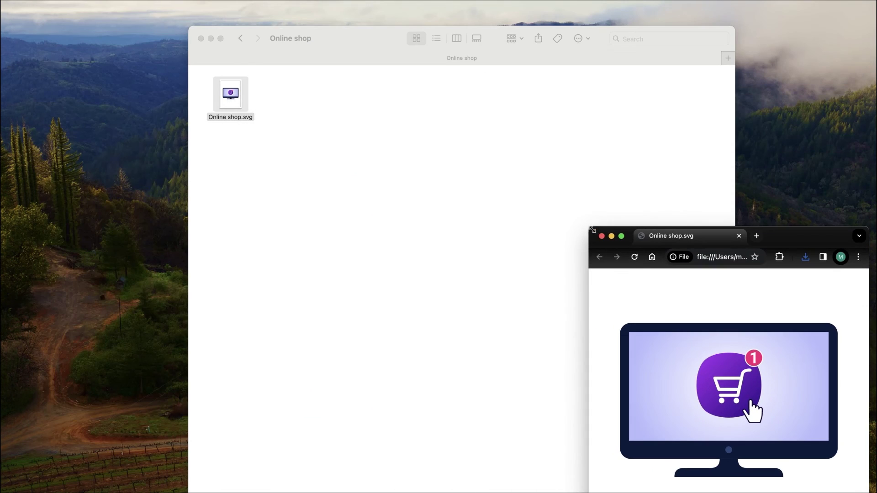
pyautogui.moveTo(803, 238); pyautogui.dragTo(486, 58)
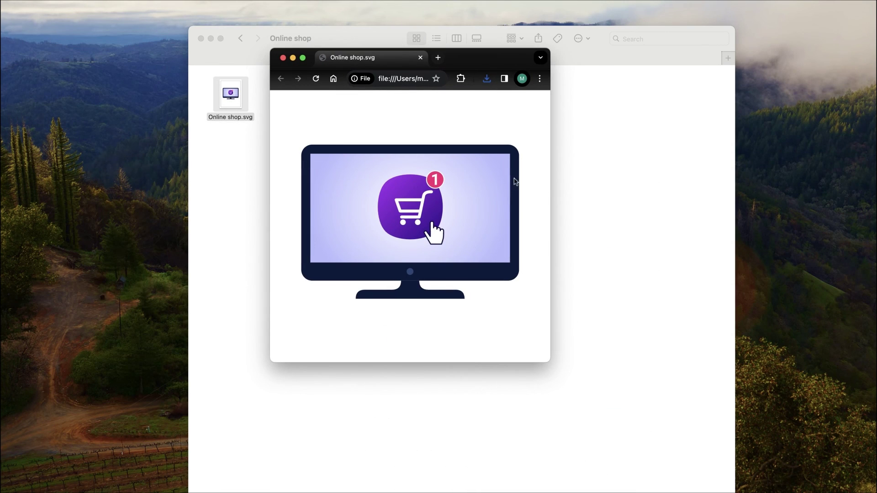